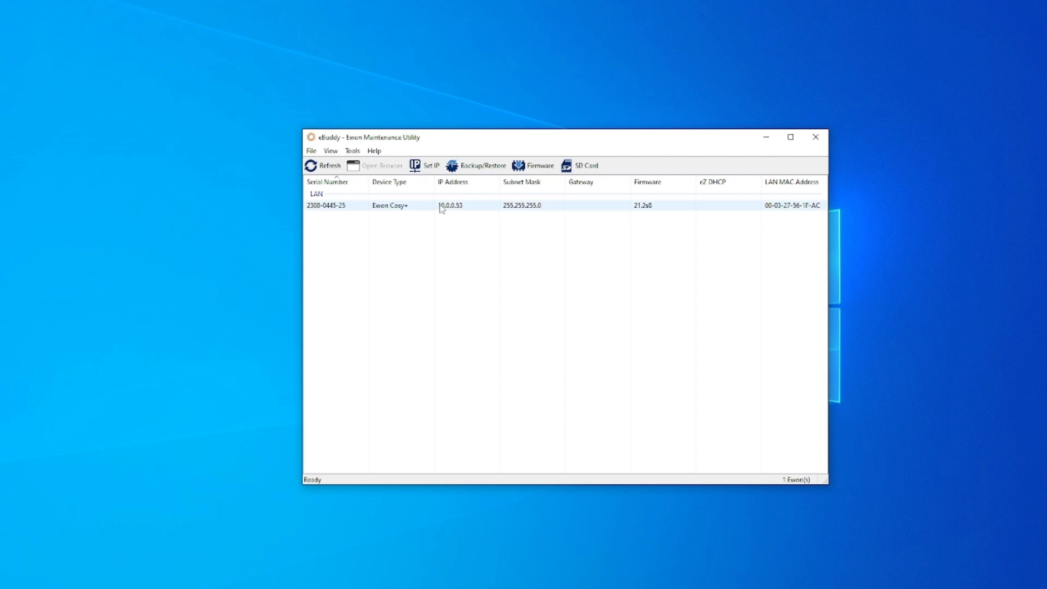
- Change the listed Ewon Cosy+ device's IP address to 192.168.10.53 and complete the IP Address Wizard
click(460, 210)
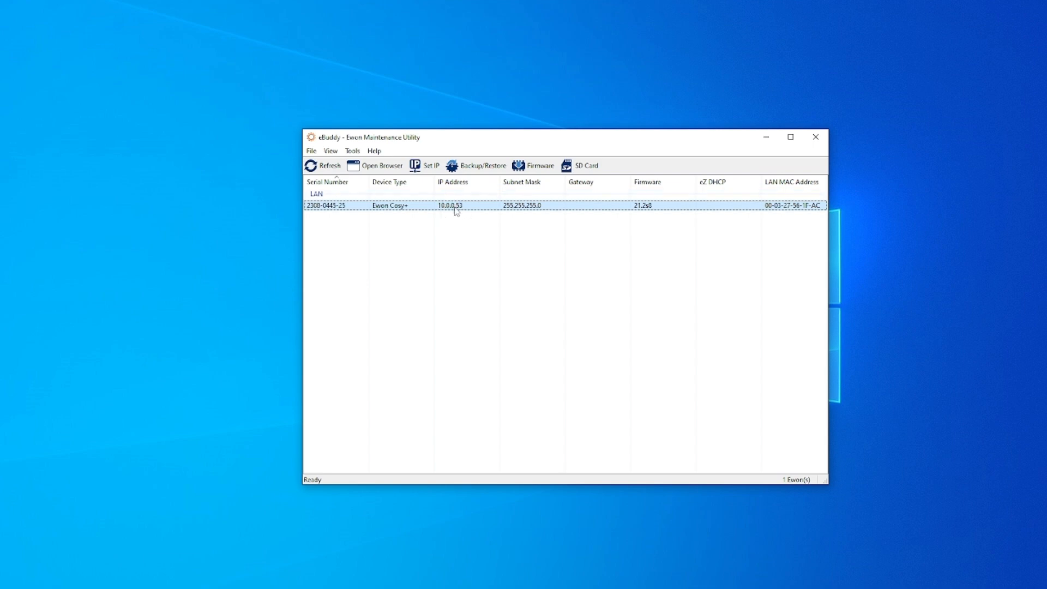
click(435, 166)
click(613, 391)
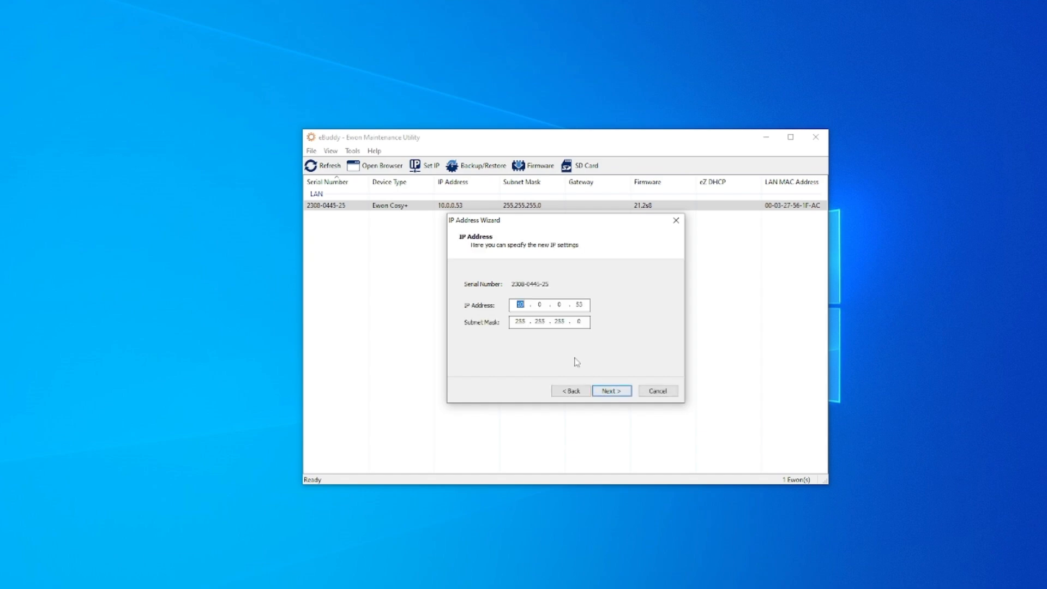
text(192168)
text(10)
click(607, 393)
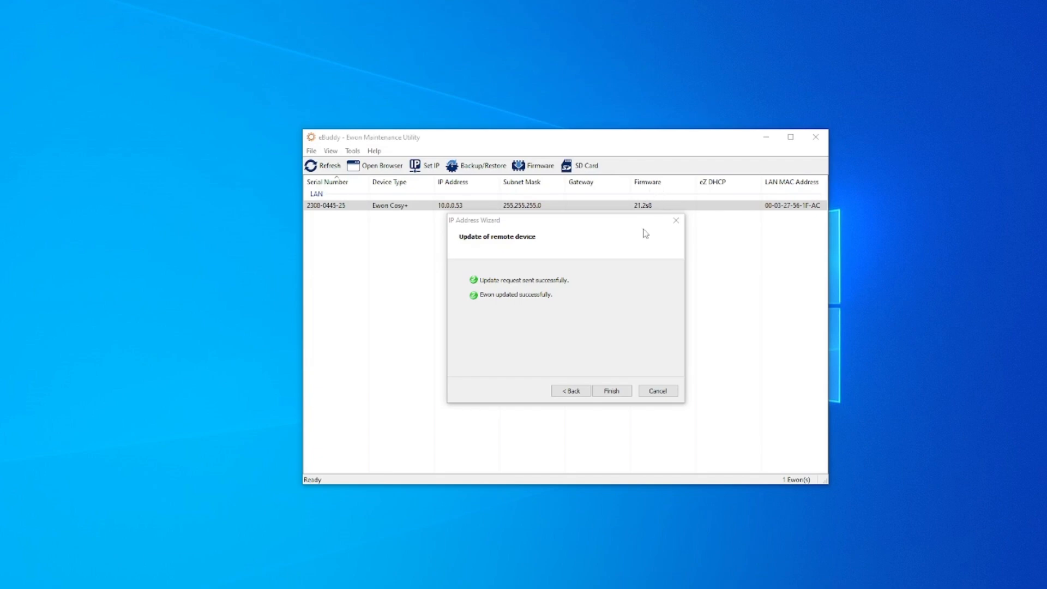
click(628, 393)
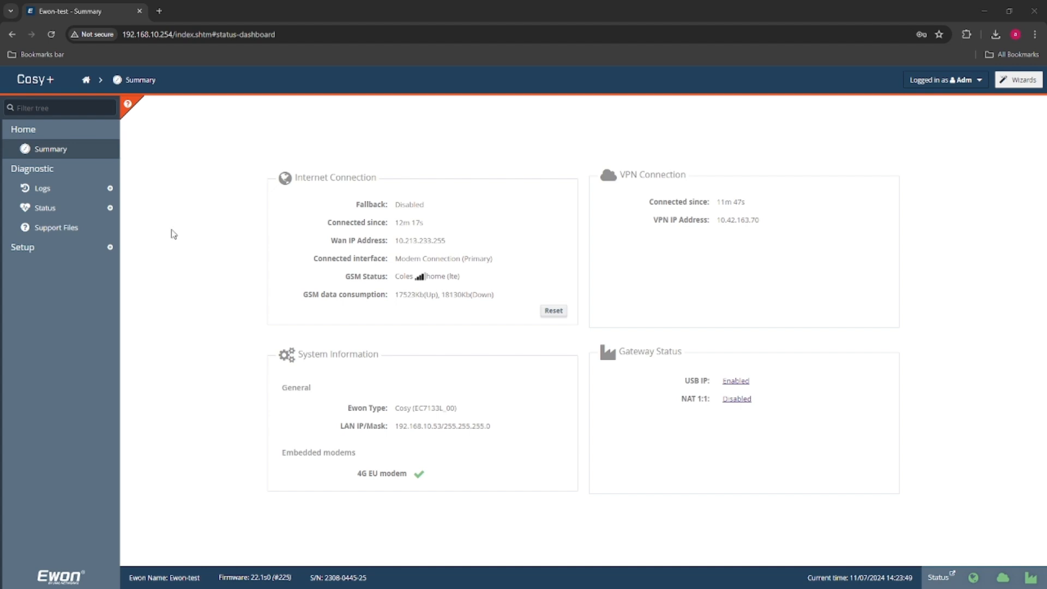
- Enable automatic firmware updates on the Cosy+ with the Latest stable firmware track and apply the setting
click(107, 247)
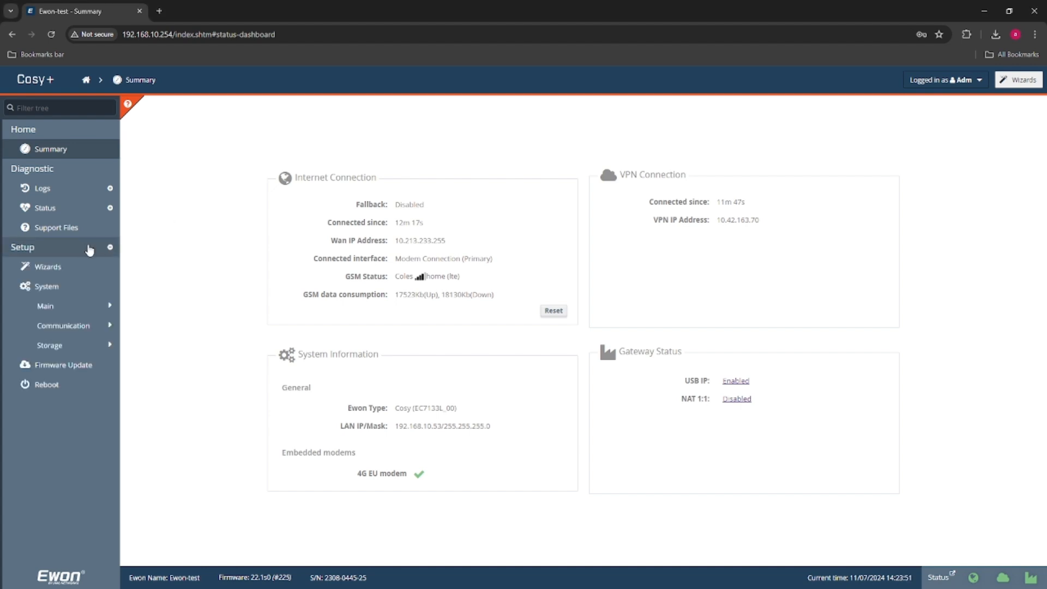
click(67, 363)
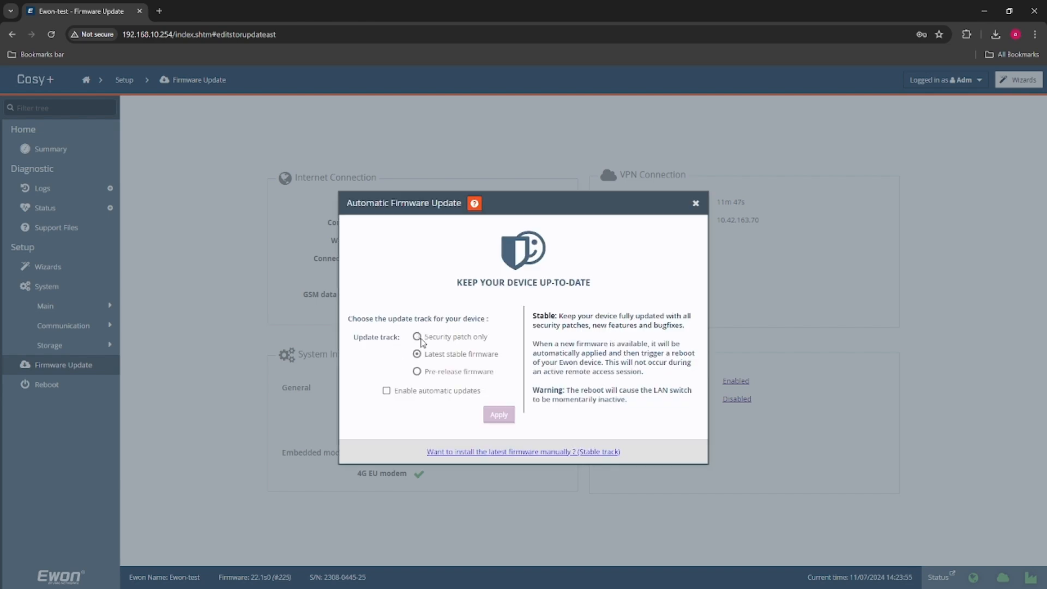
click(405, 392)
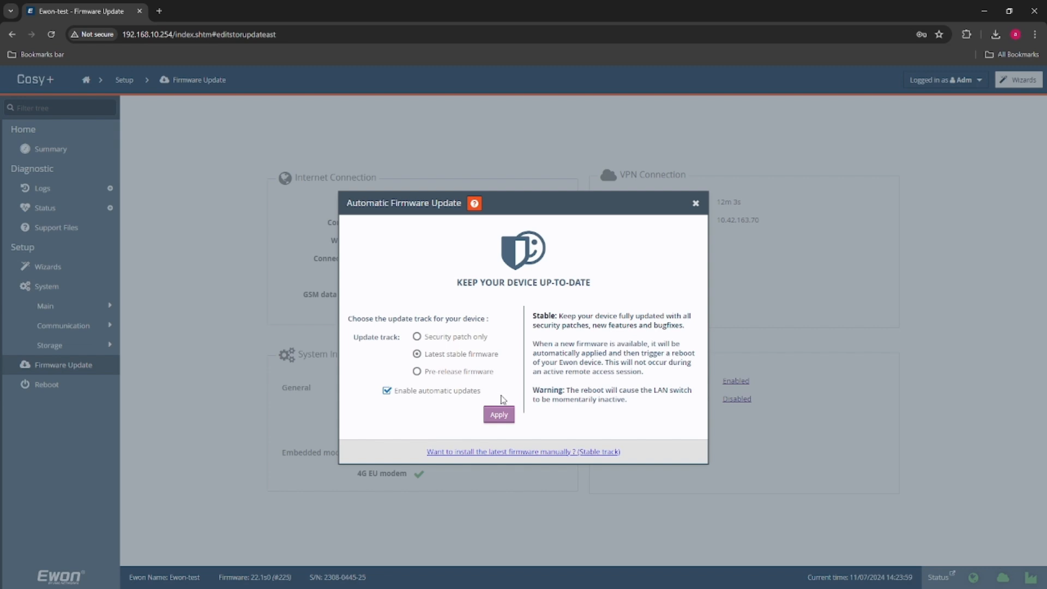
click(498, 415)
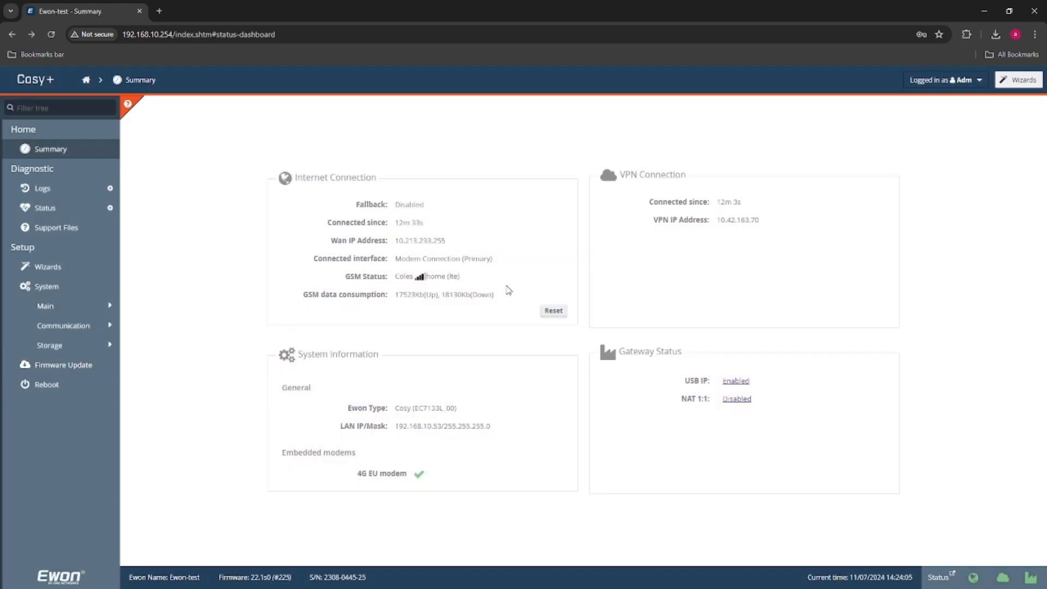
- Try to install the latest stable-track firmware manually on the device and close the update dialog
click(95, 371)
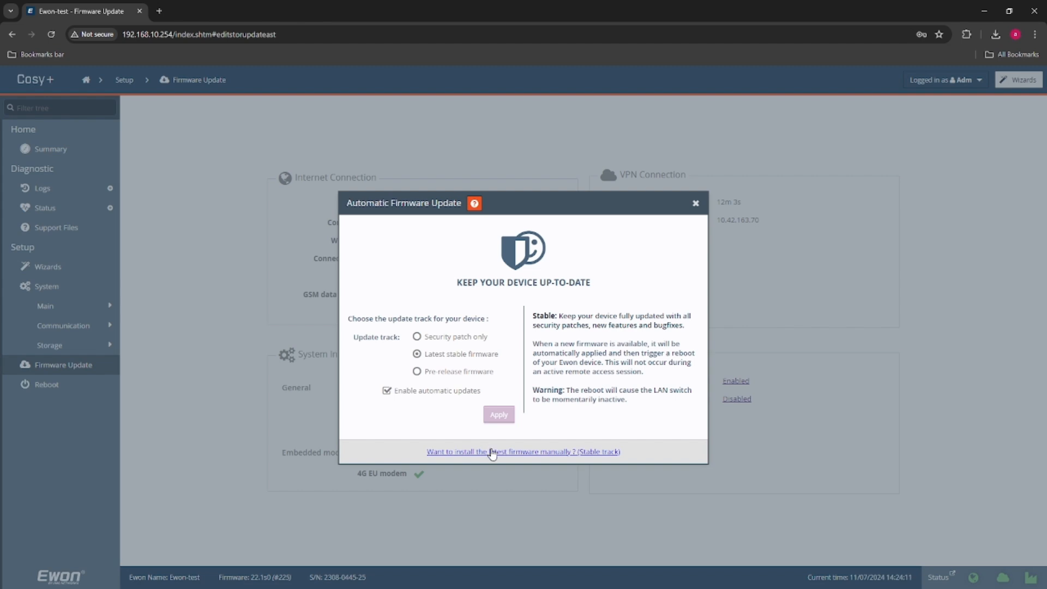
click(492, 452)
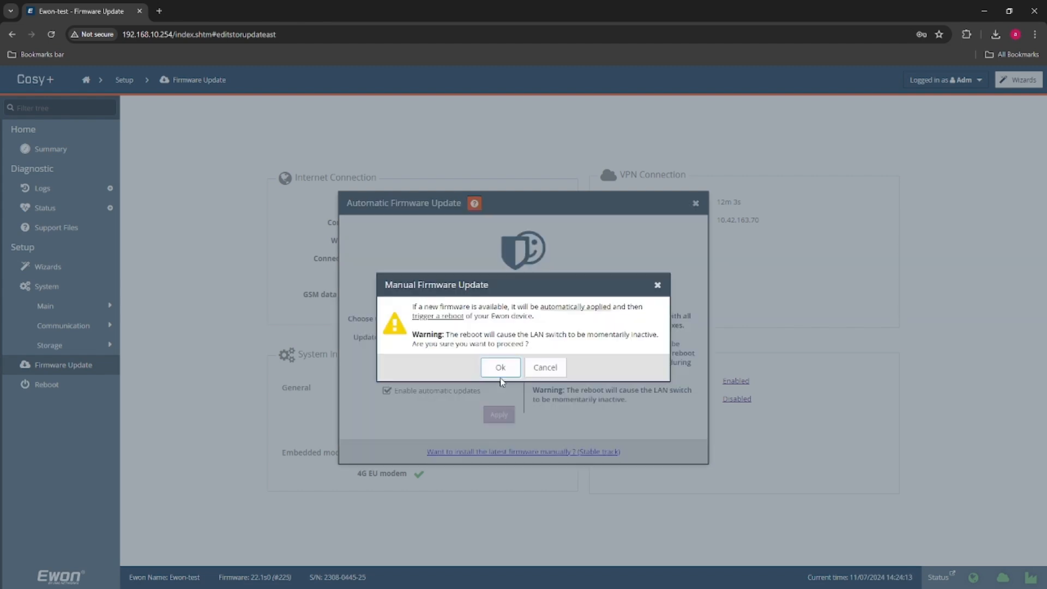
click(501, 368)
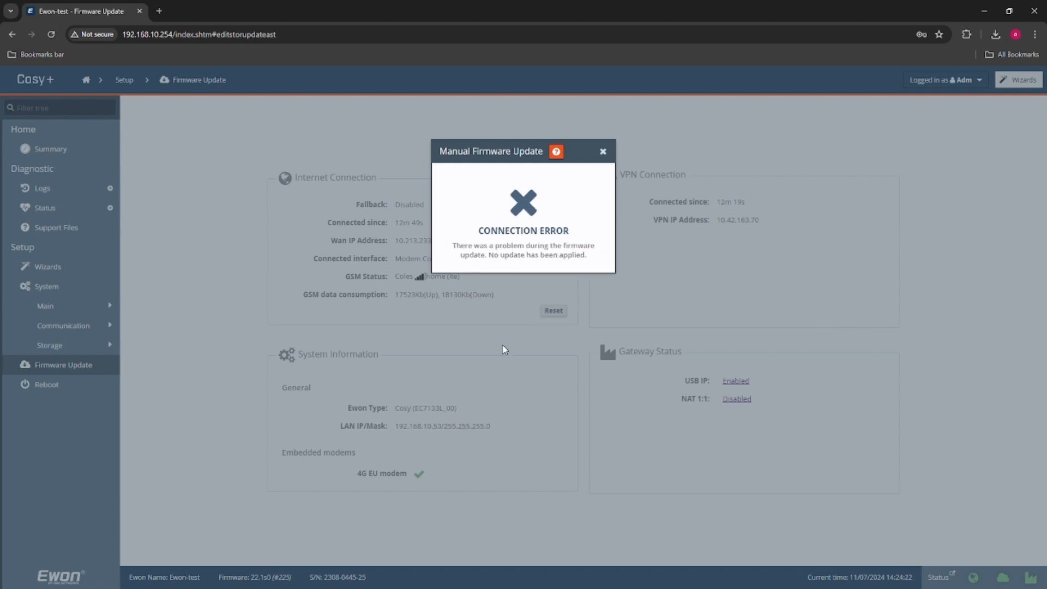
click(603, 151)
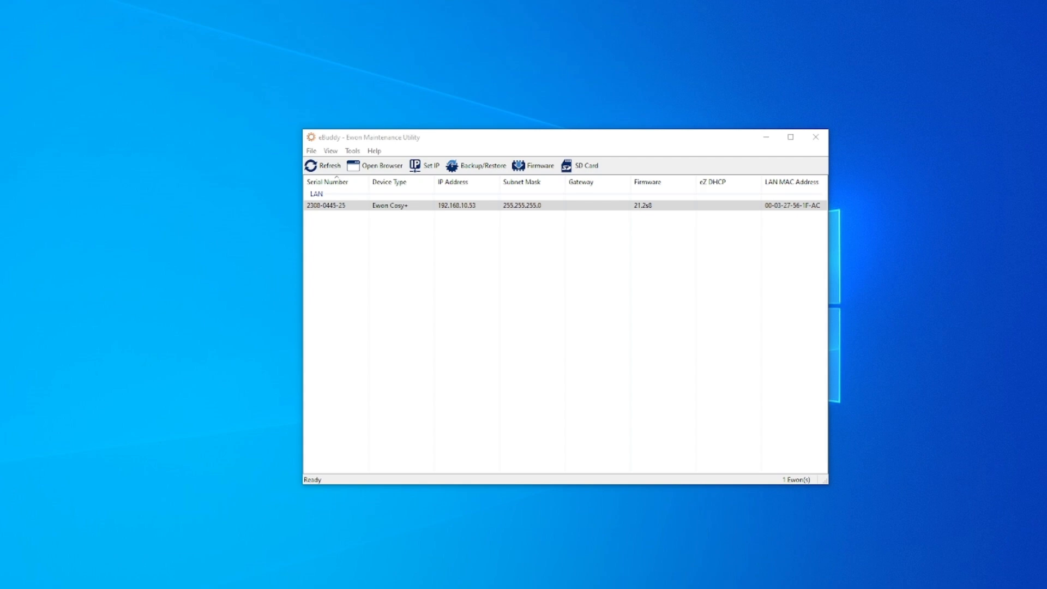
- Open the device's web interface from eBuddy, log in as adm with the account password, and apply English as the language
click(403, 145)
click(392, 163)
drag(0, 30, 559, 31)
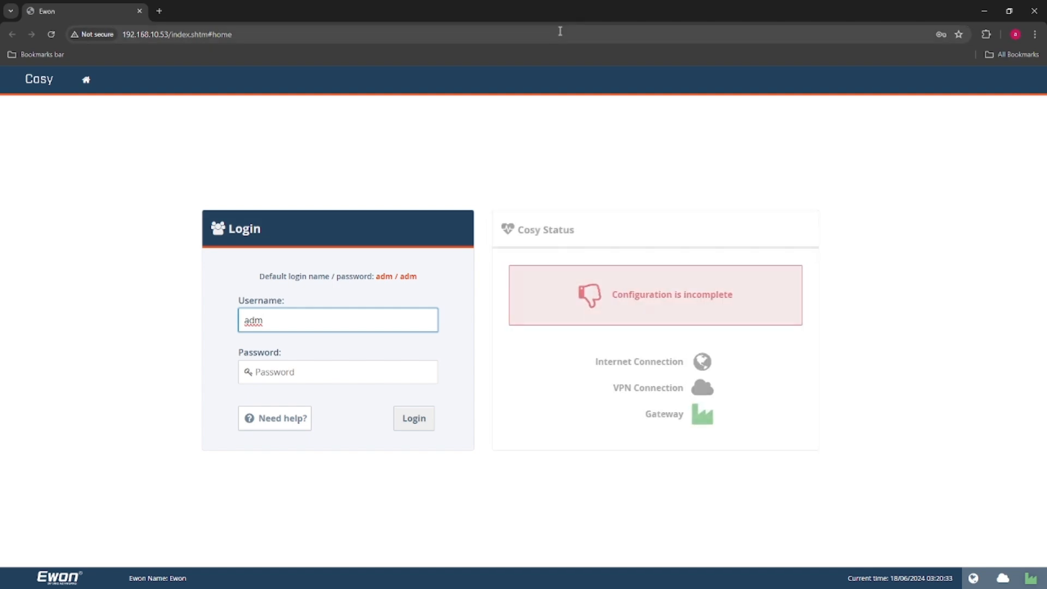
click(327, 378)
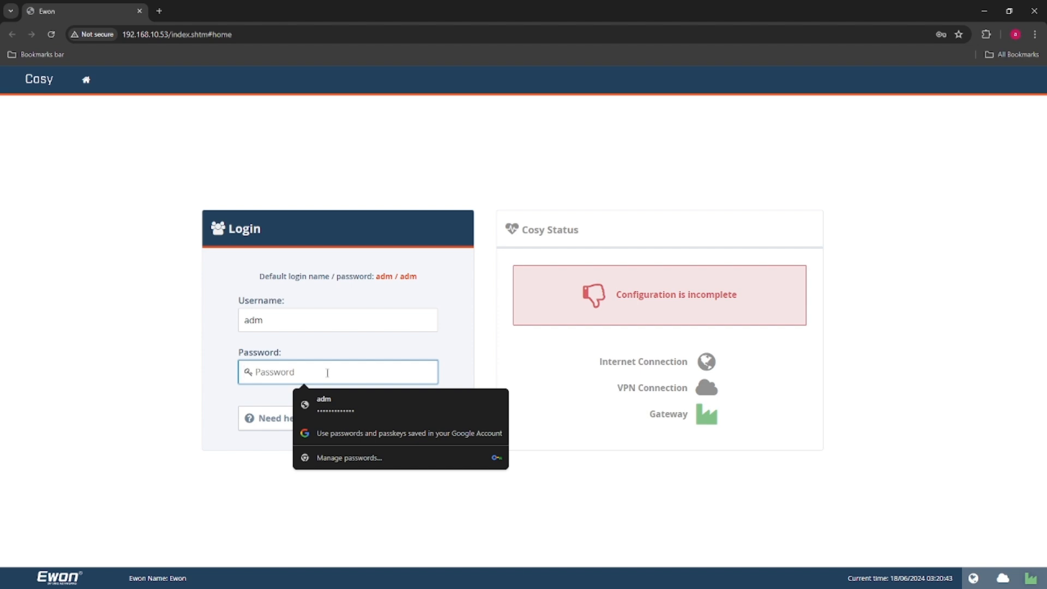
text(adm)
key(Return)
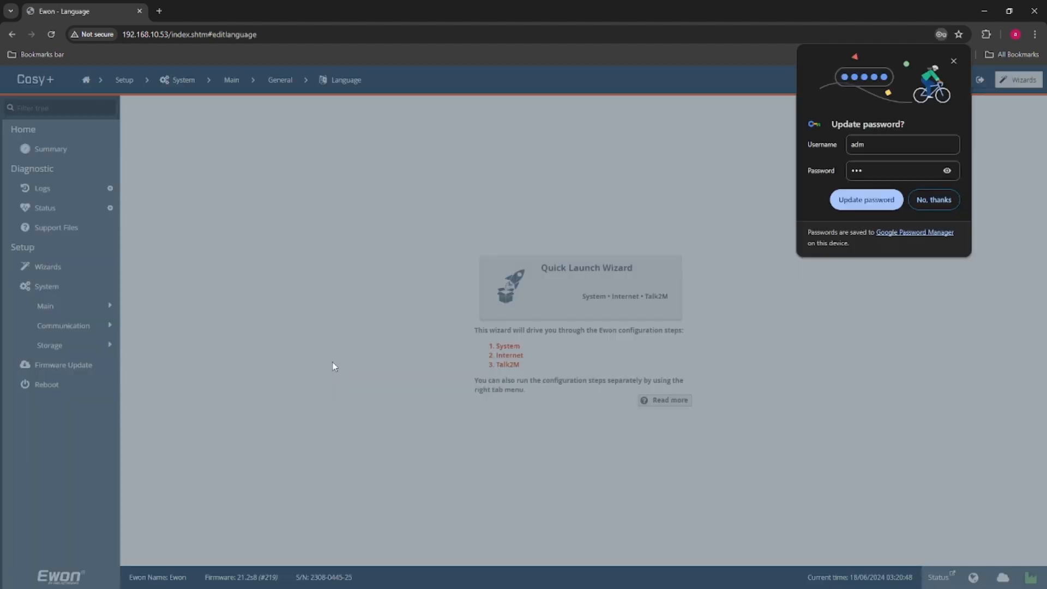
click(933, 199)
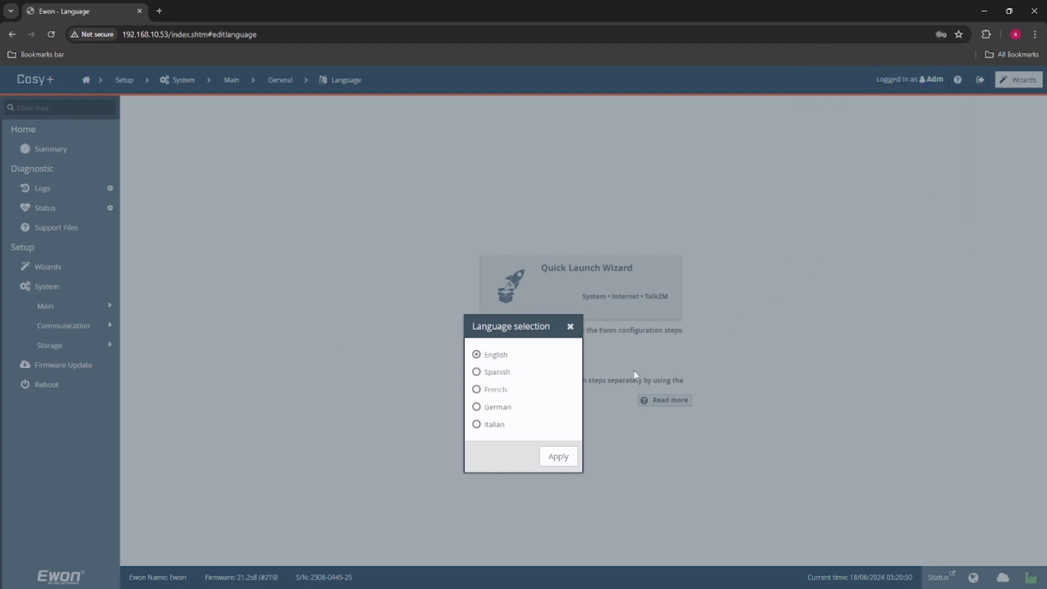
click(559, 457)
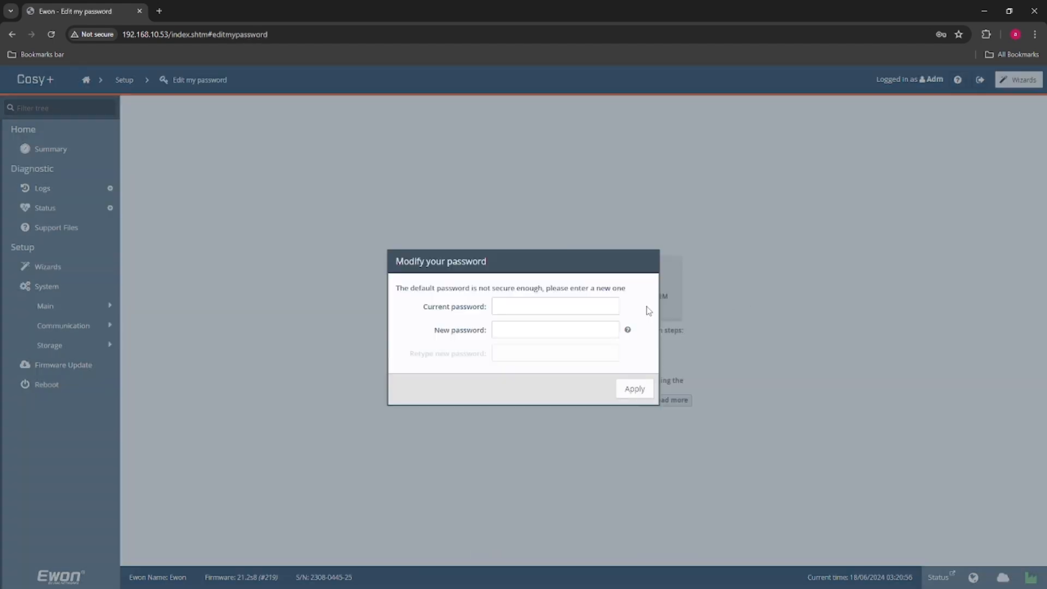
- Replace the default account password with a new password and update the login saved in the browser
click(612, 307)
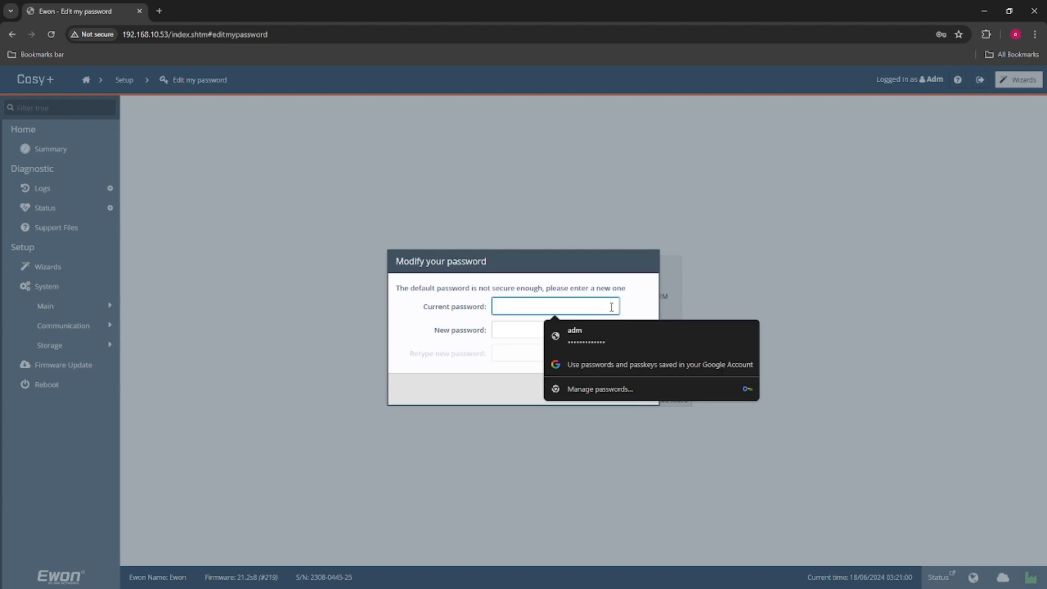
text(adm)
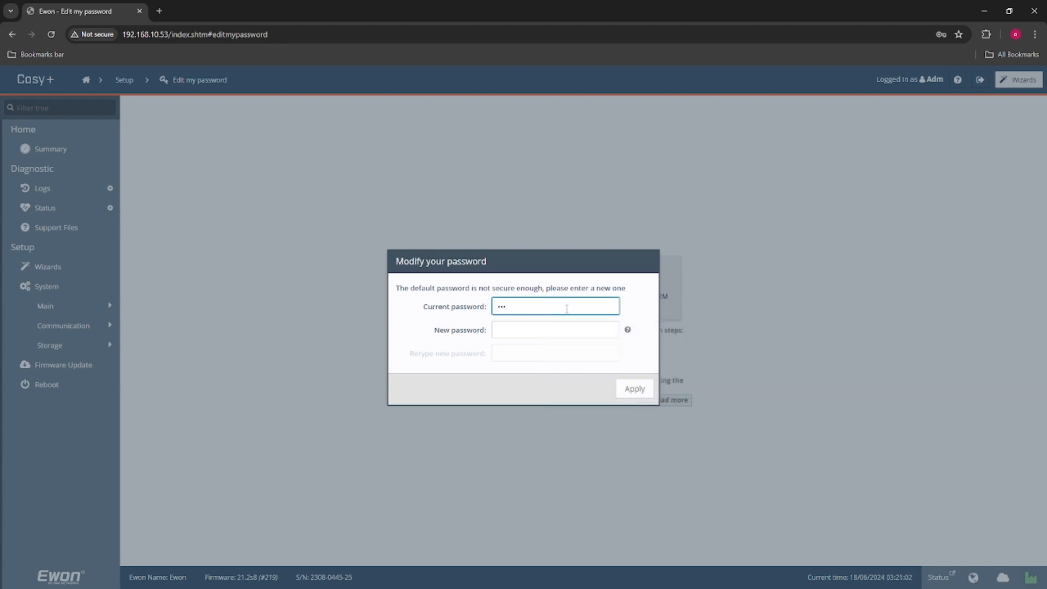
click(558, 330)
key(ctrl+v)
click(528, 354)
key(ctrl+v)
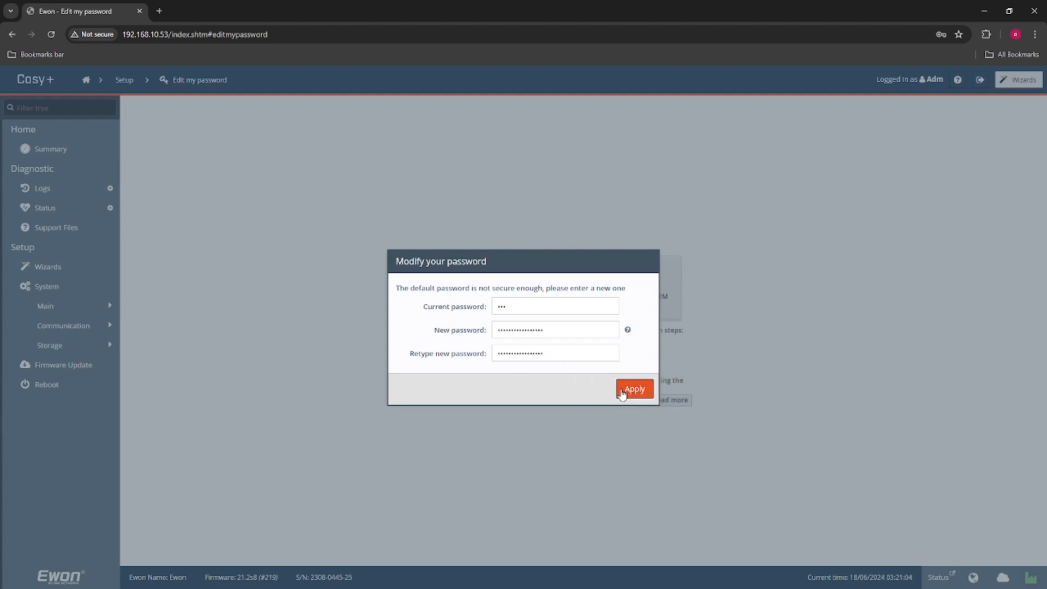
click(621, 388)
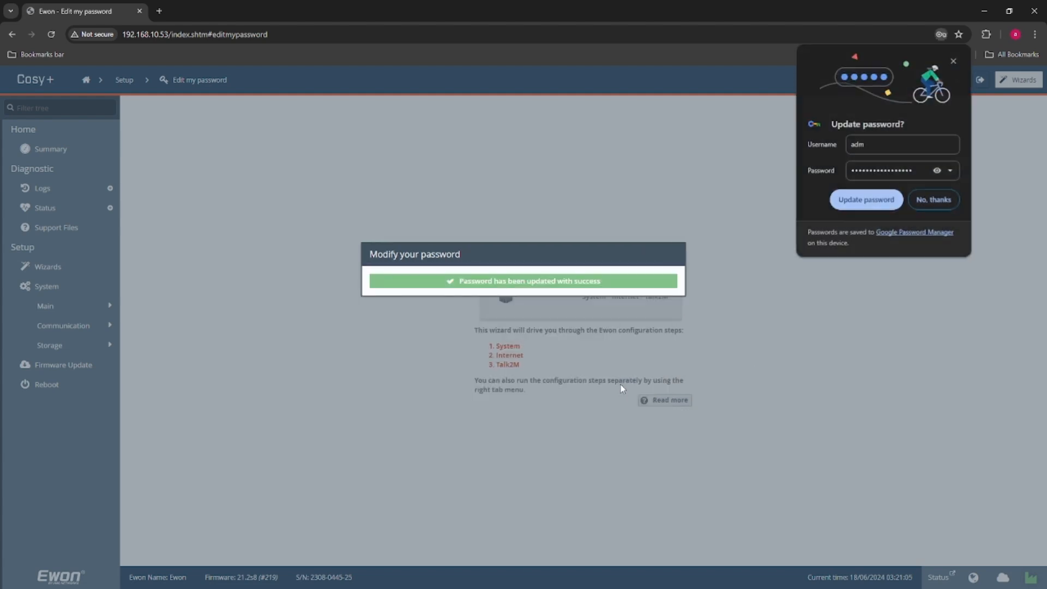
click(882, 205)
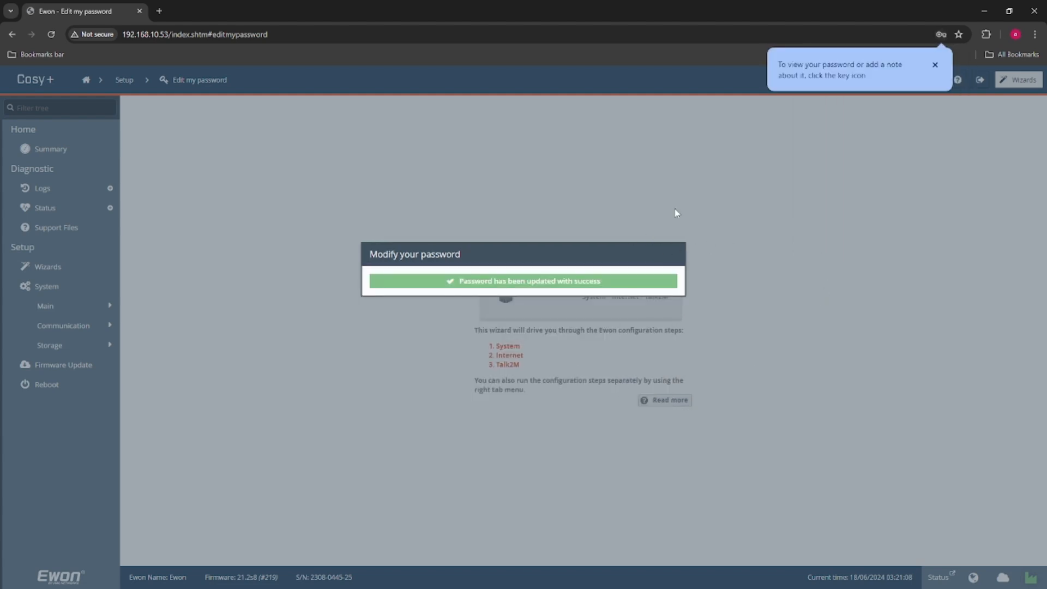
click(935, 64)
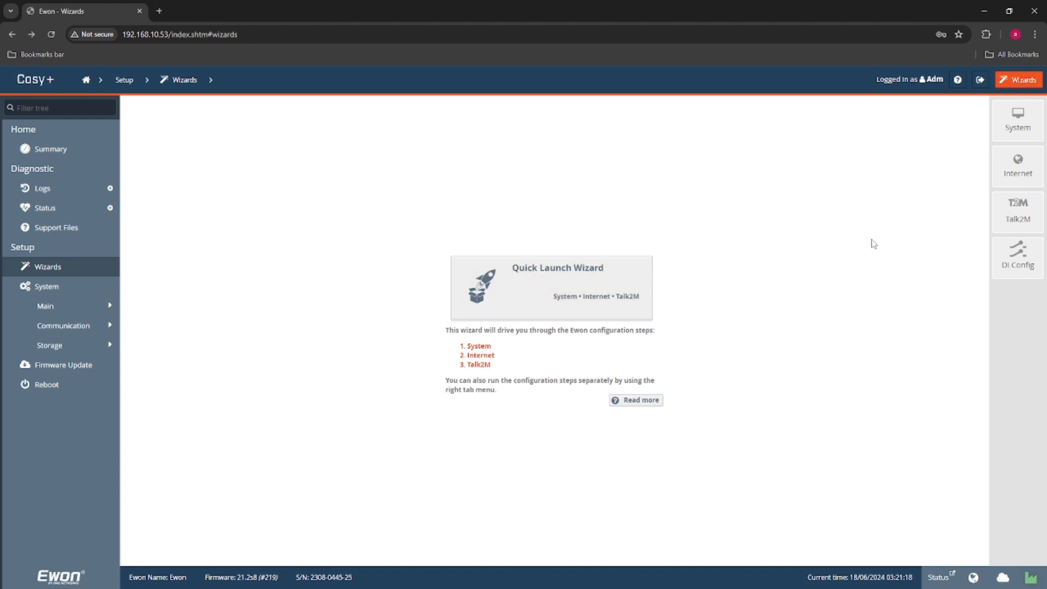
- Name the device Ewon-test in the System wizard's user setup and continue to the date and time settings
click(1019, 121)
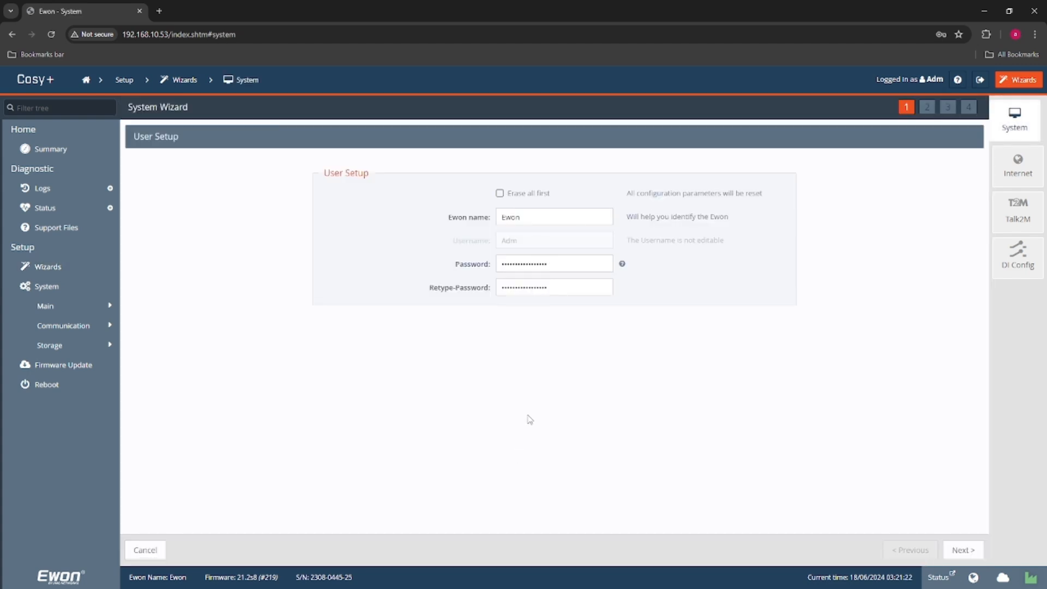
click(538, 222)
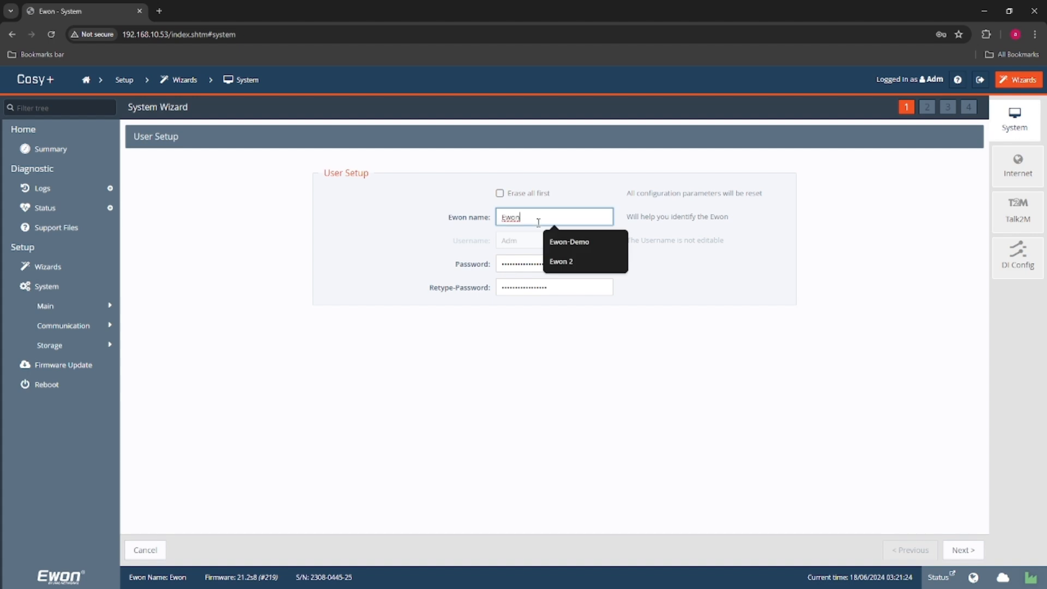
text(-test)
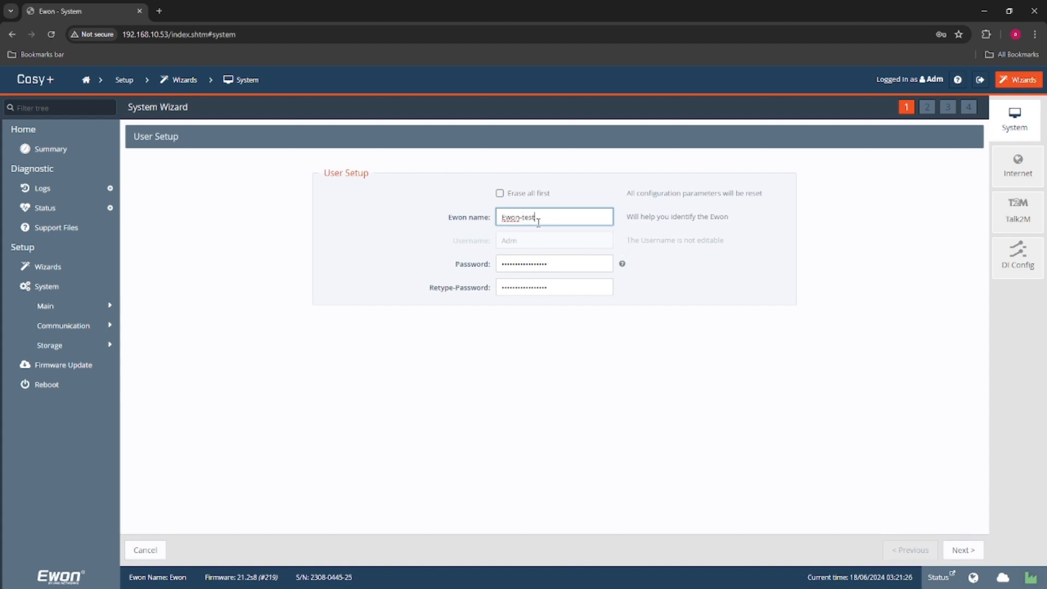
click(968, 550)
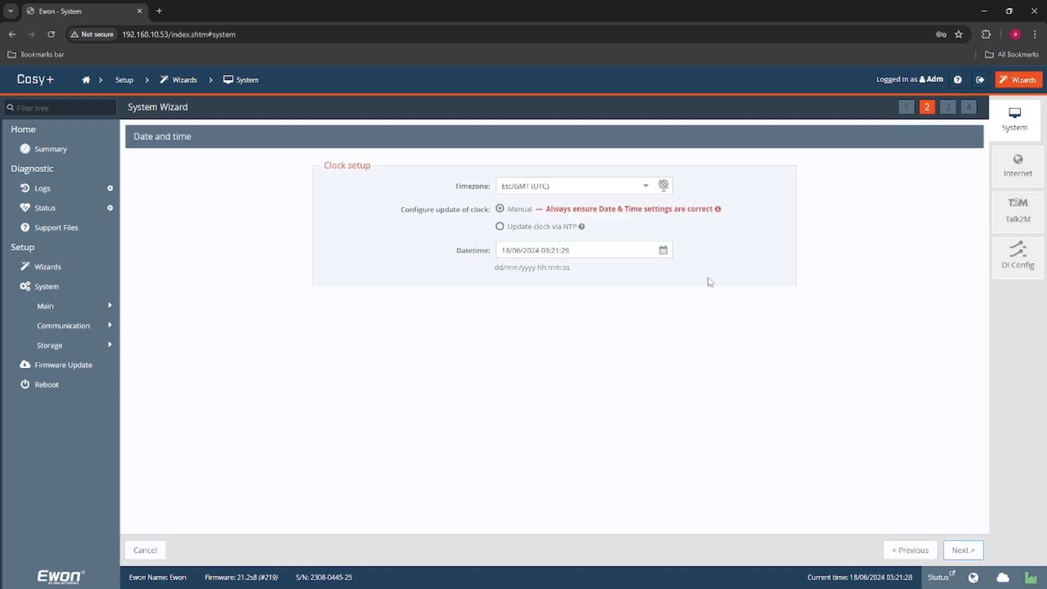
- Set the device's timezone to Australia/Melbourne (AEDT) and complete the System wizard
click(648, 188)
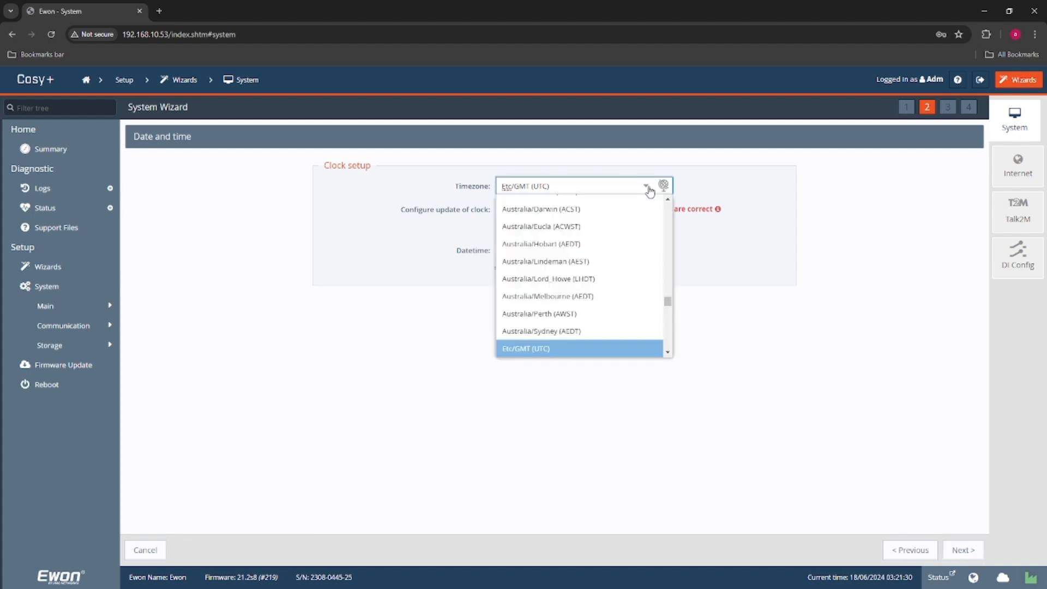
click(592, 297)
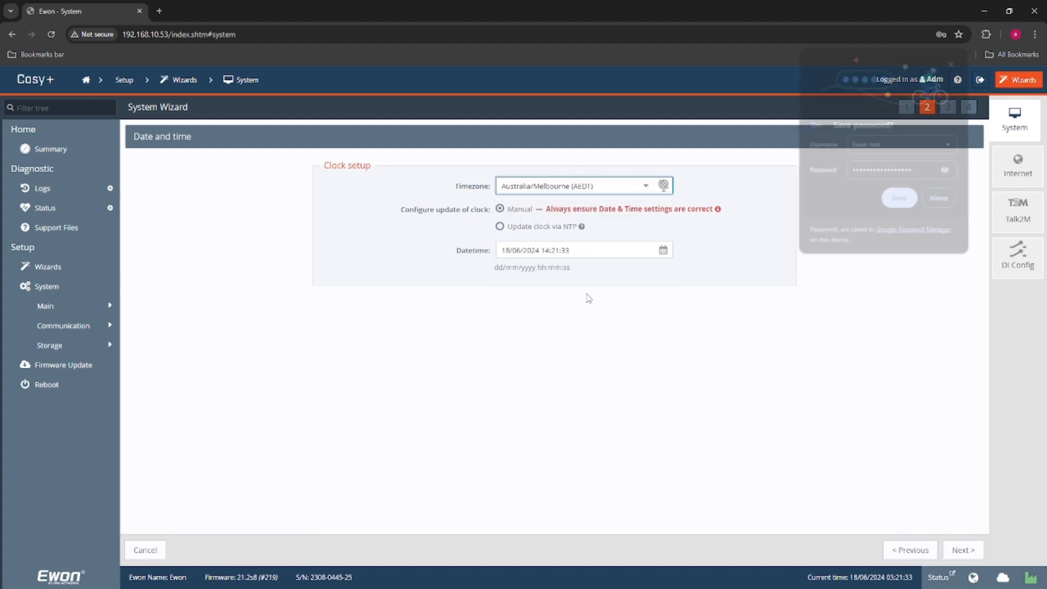
click(902, 201)
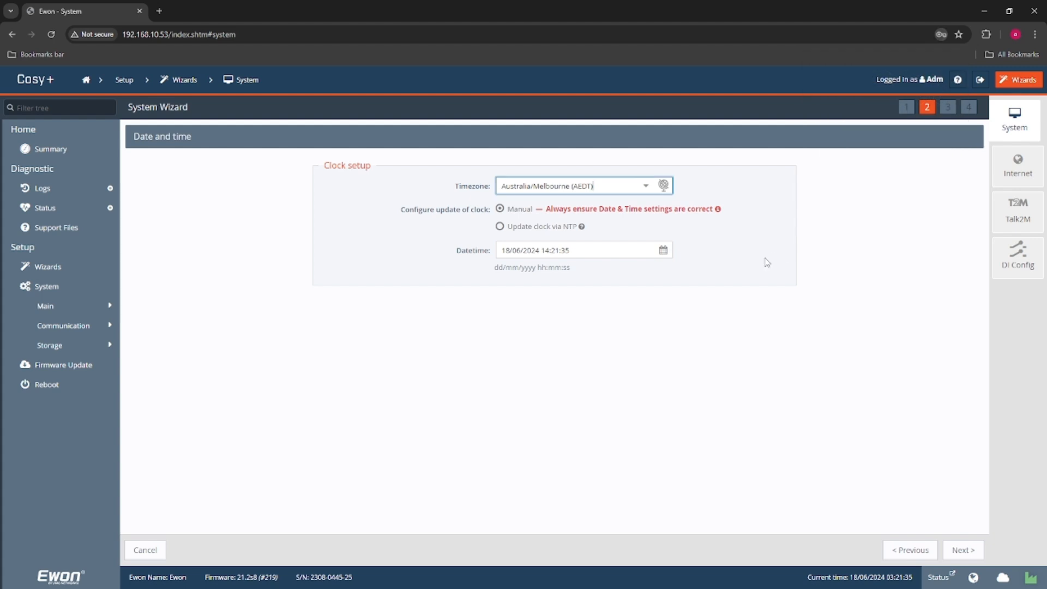
click(663, 185)
click(767, 348)
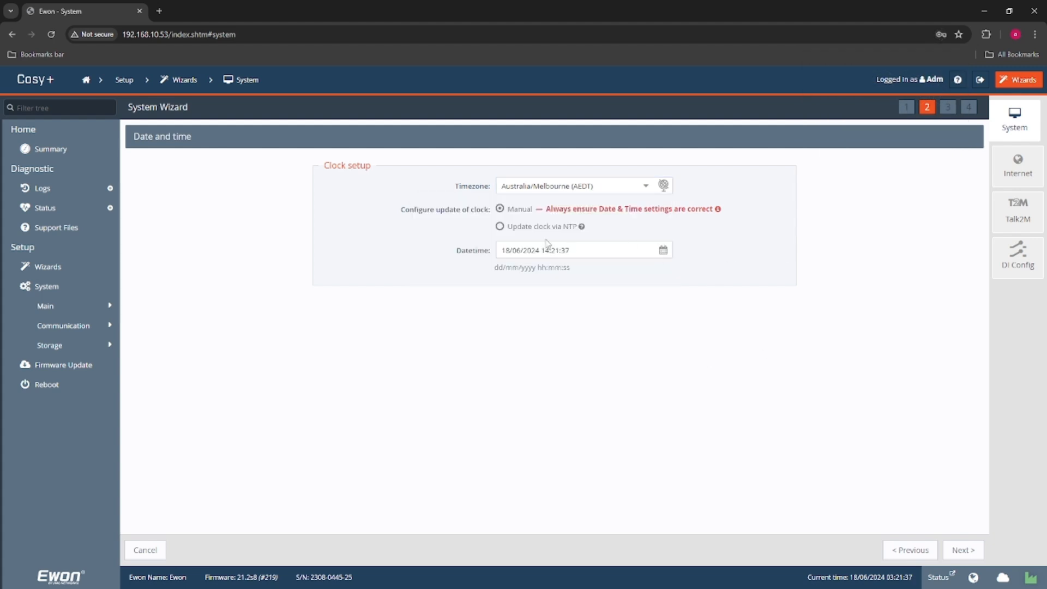
click(963, 550)
click(963, 550)
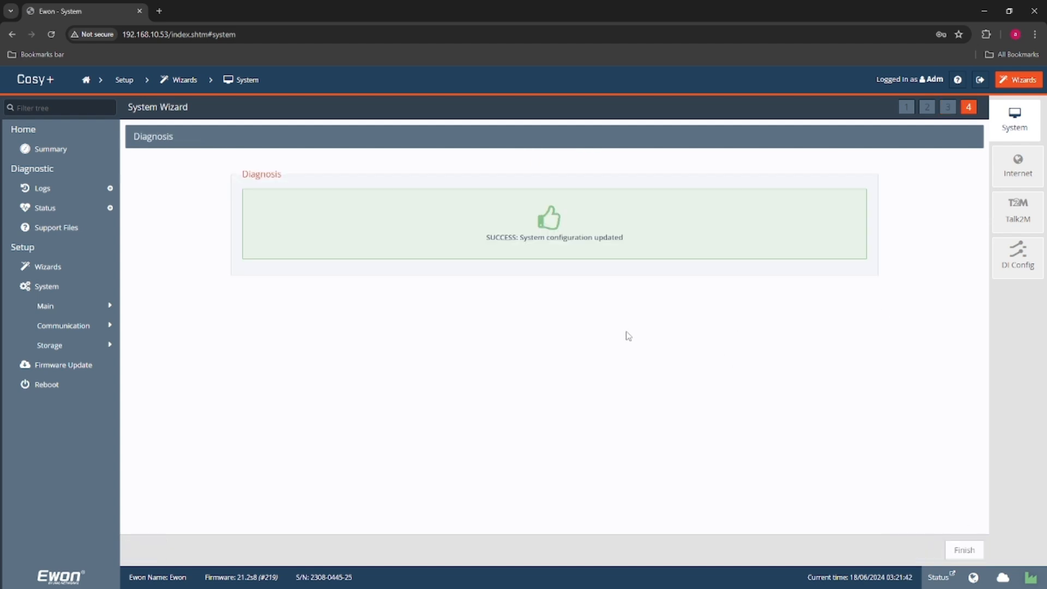
click(964, 550)
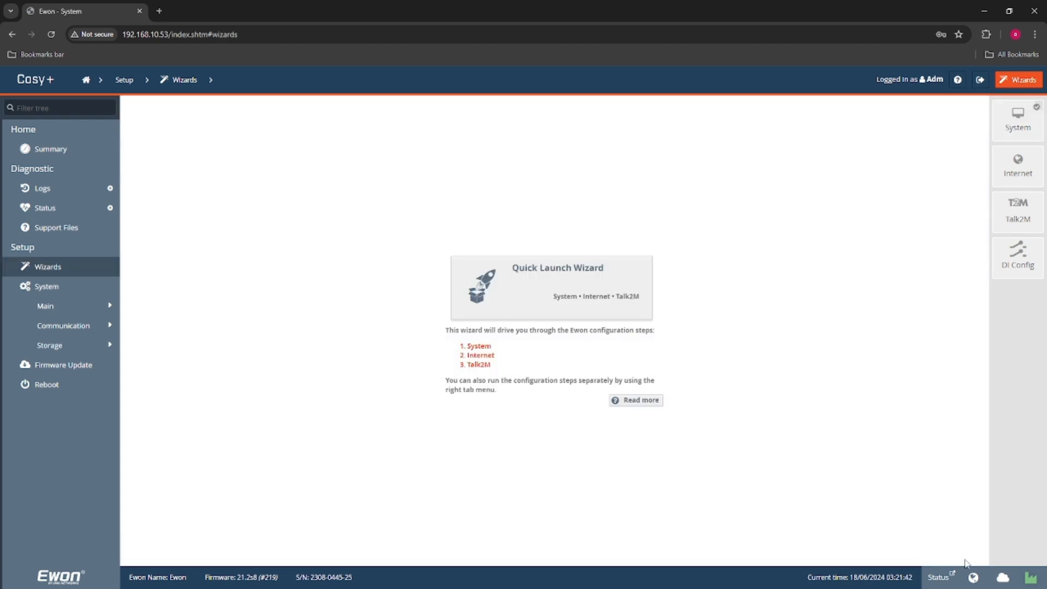
- Choose the modem connection as the interface in the Internet wizard and proceed to the GSM modem settings
click(1021, 173)
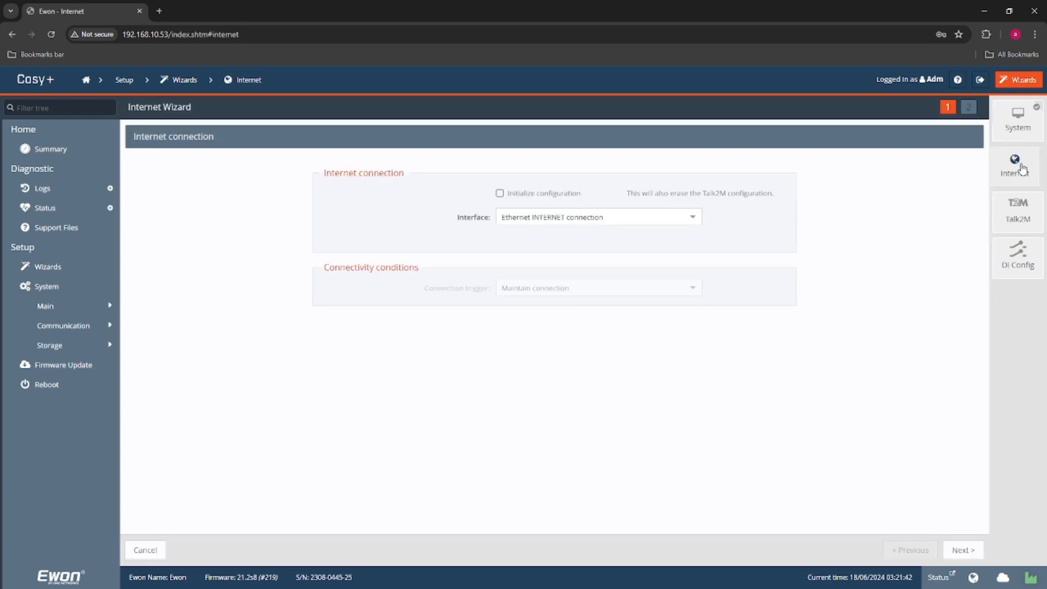
click(649, 218)
click(649, 235)
click(949, 549)
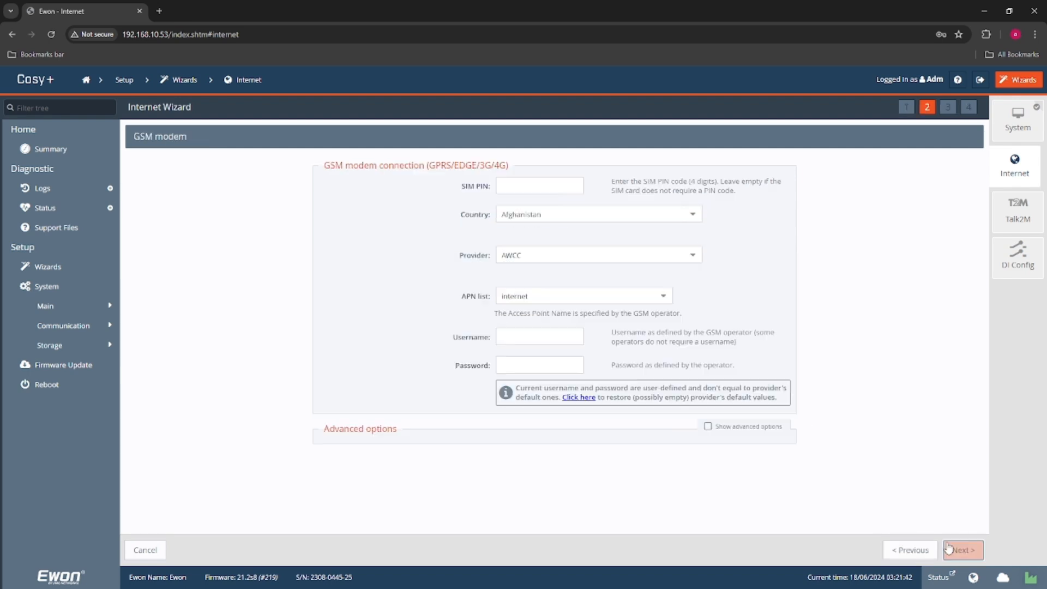
- Set the country of the GSM modem connection to Australia
click(550, 215)
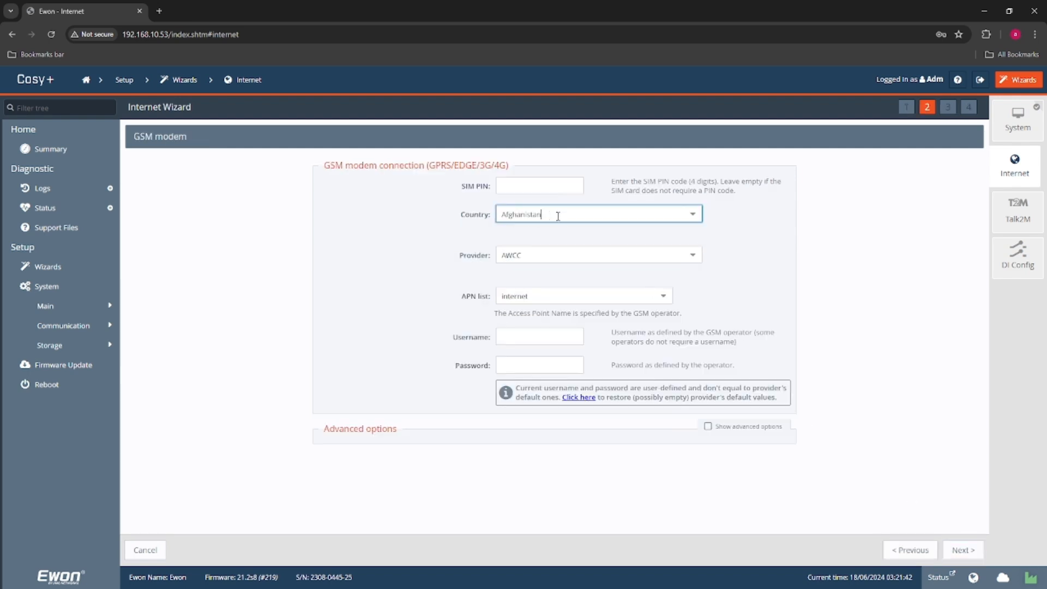
click(692, 216)
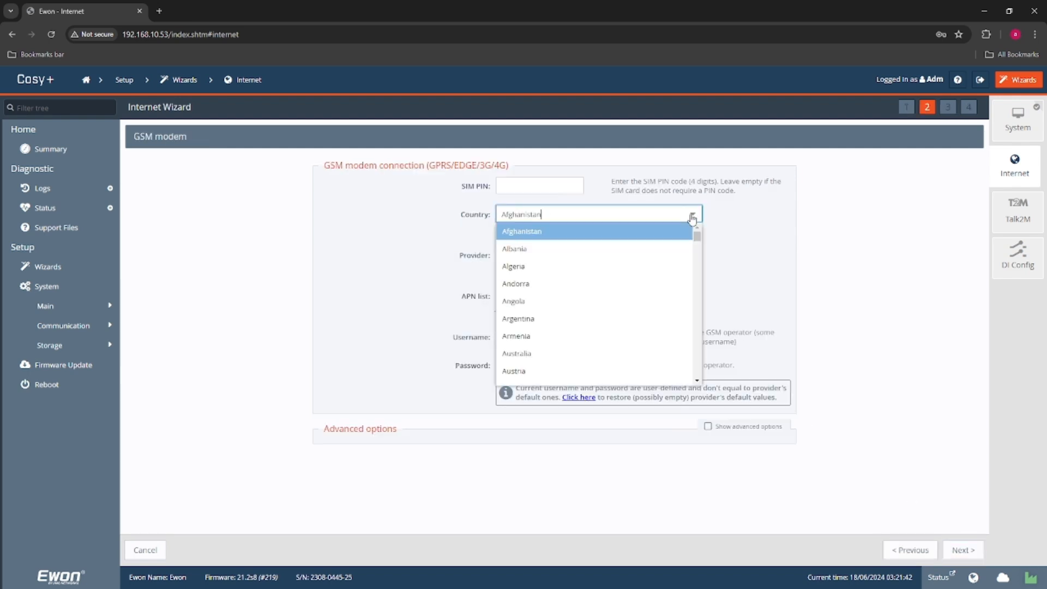
scroll(698, 240, down, 1)
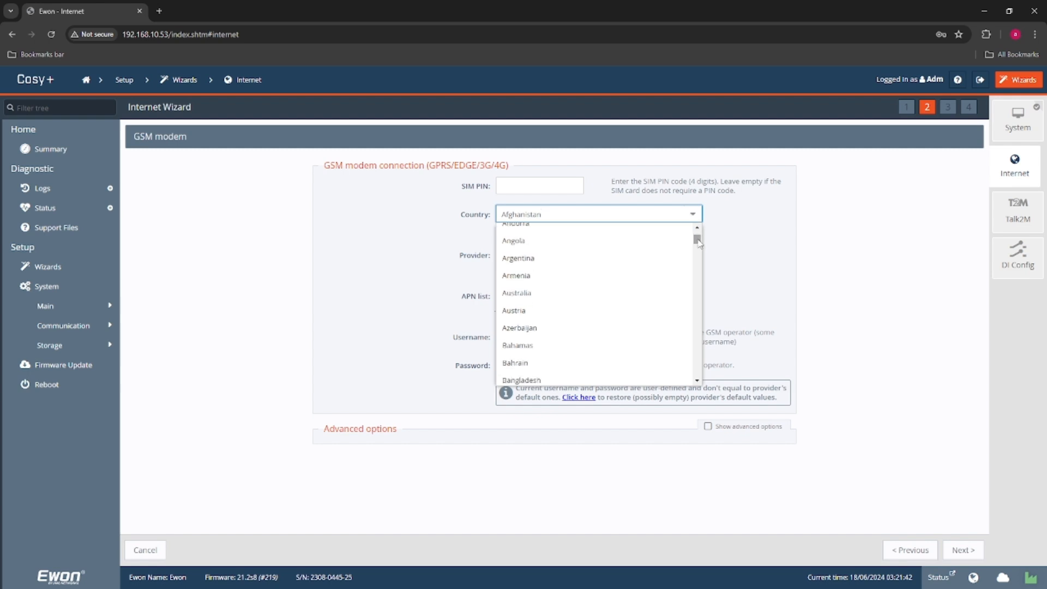
click(533, 293)
- Choose Telstra as the GSM provider with telstra.internet as the access point name
click(542, 266)
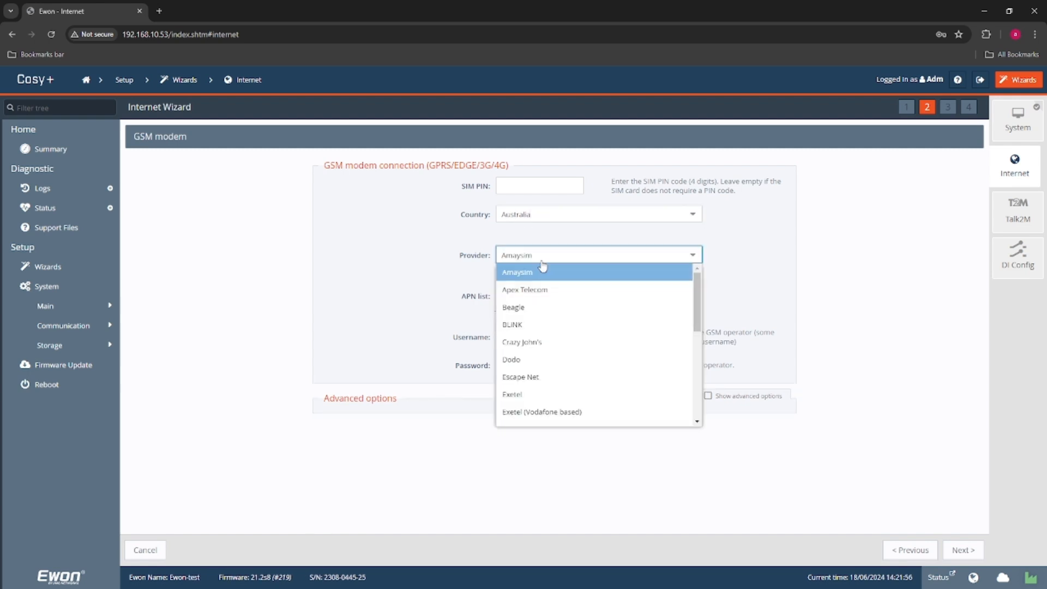
click(756, 256)
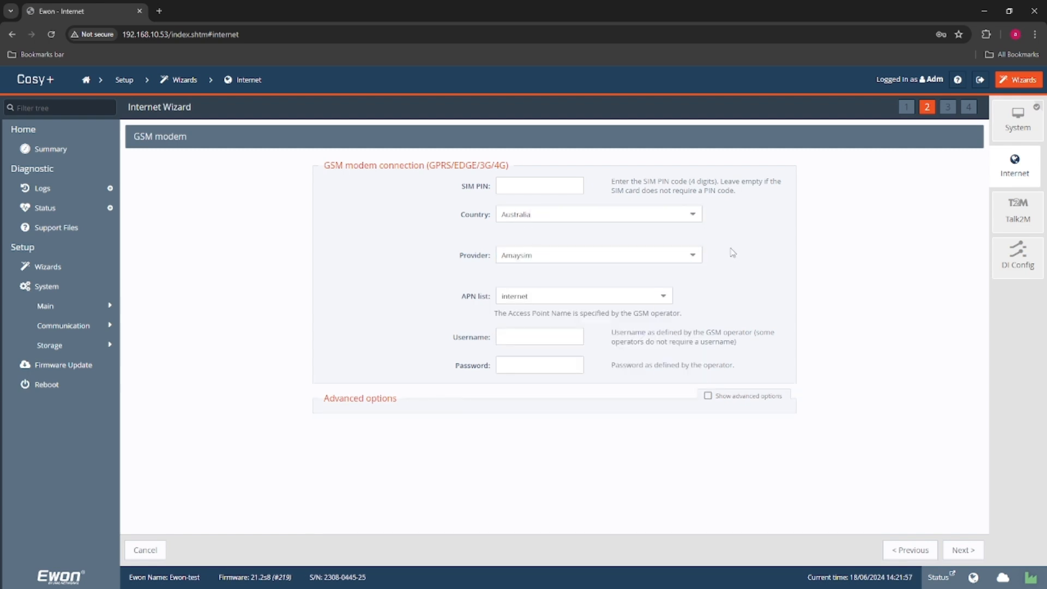
click(684, 258)
scroll(601, 360, down, 5)
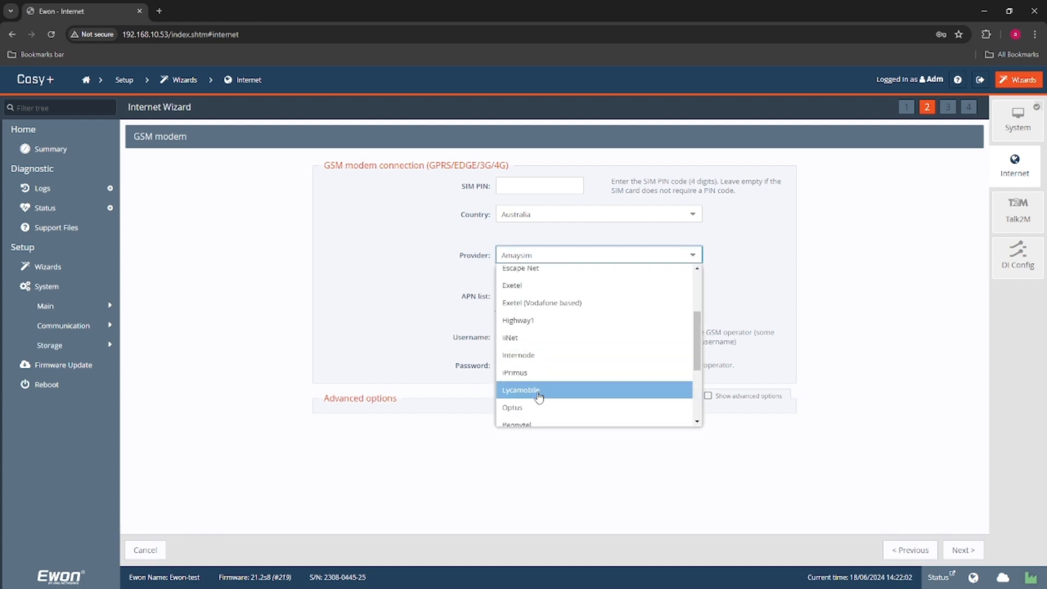
scroll(530, 409, down, 1)
click(528, 406)
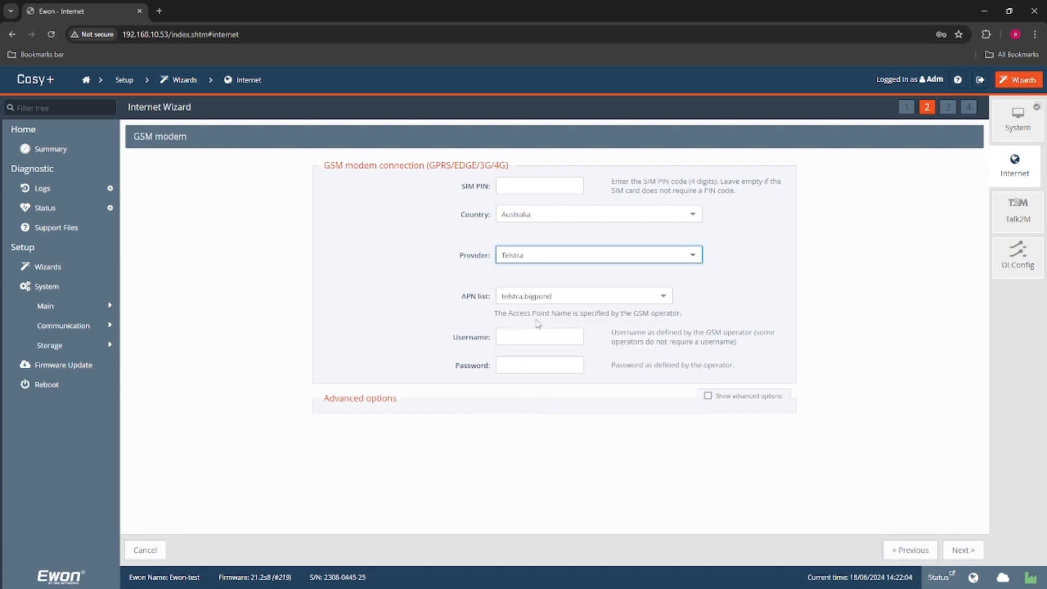
click(547, 300)
click(556, 349)
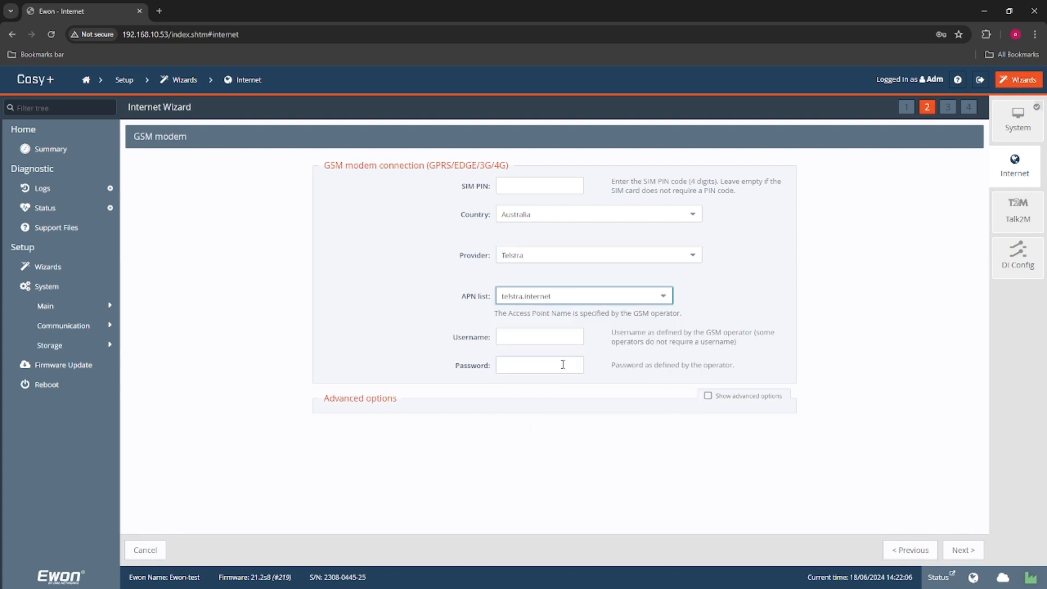
- Run the internet connection test with validation enabled, complete the Internet wizard and decline a secondary WAN interface as fallback
click(968, 555)
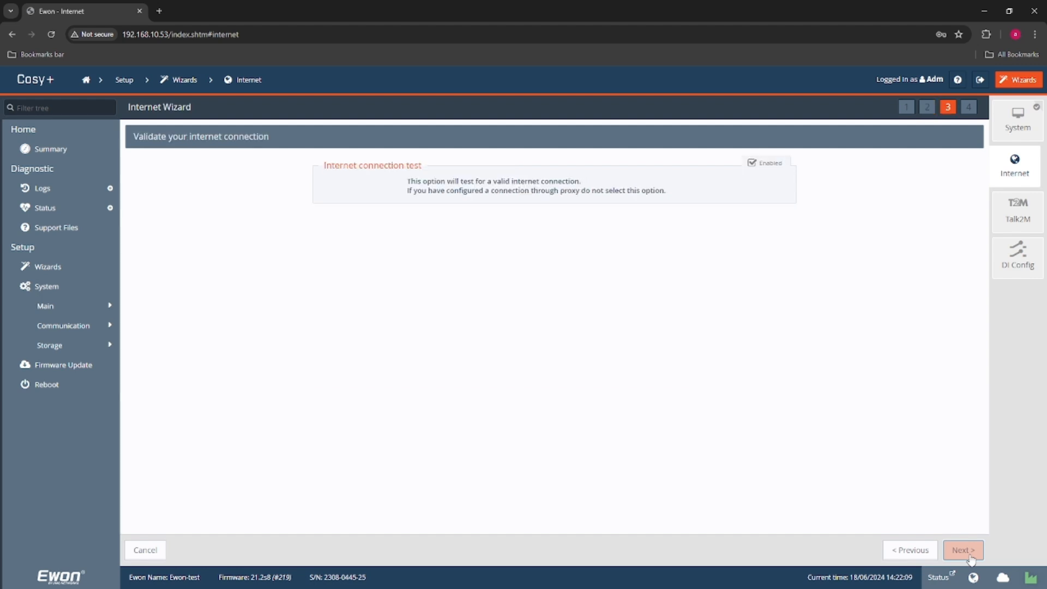
click(970, 554)
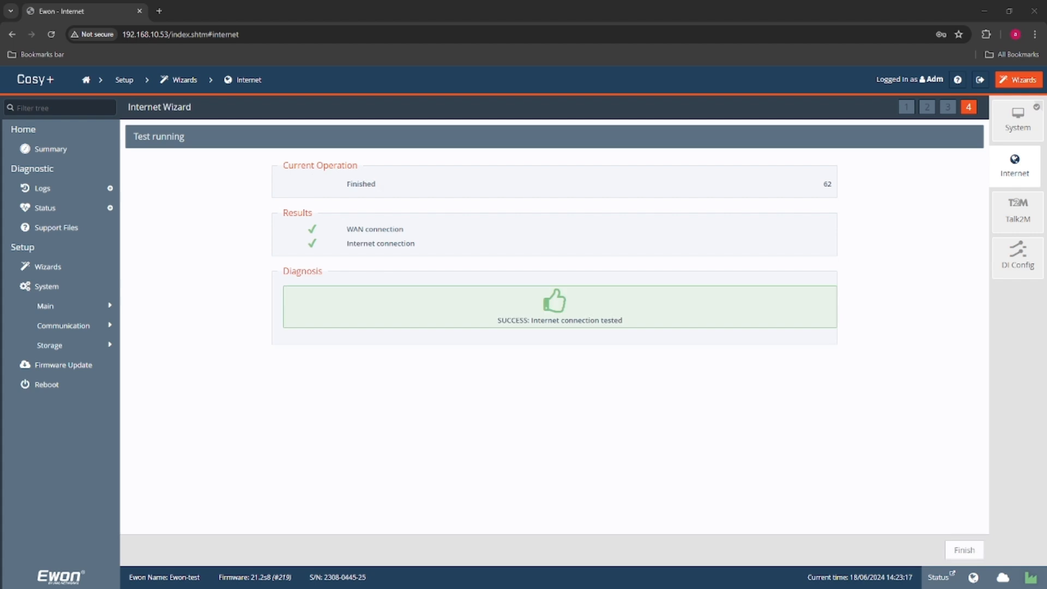
click(964, 549)
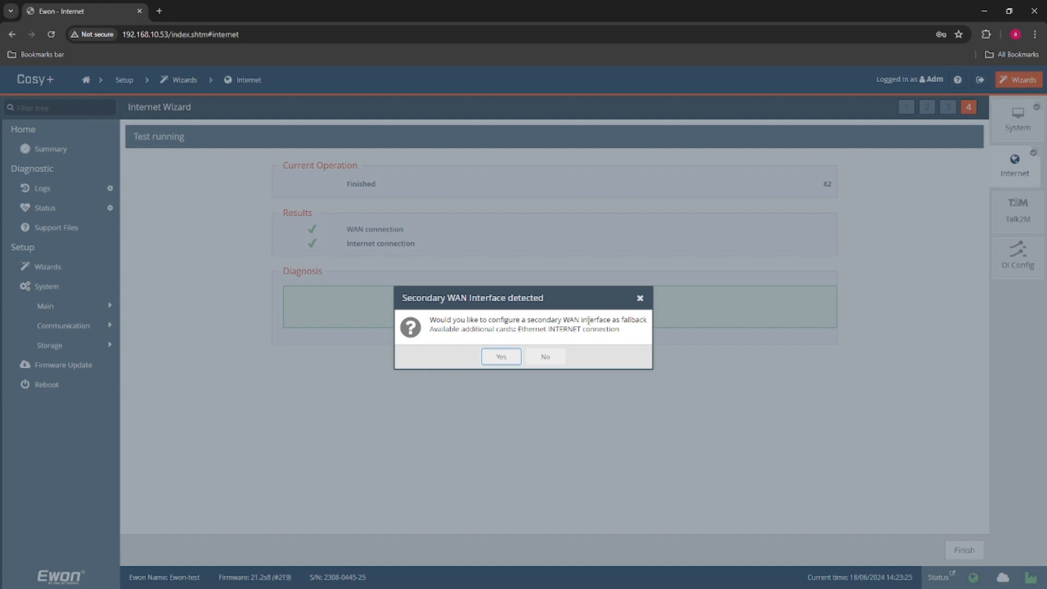
click(545, 357)
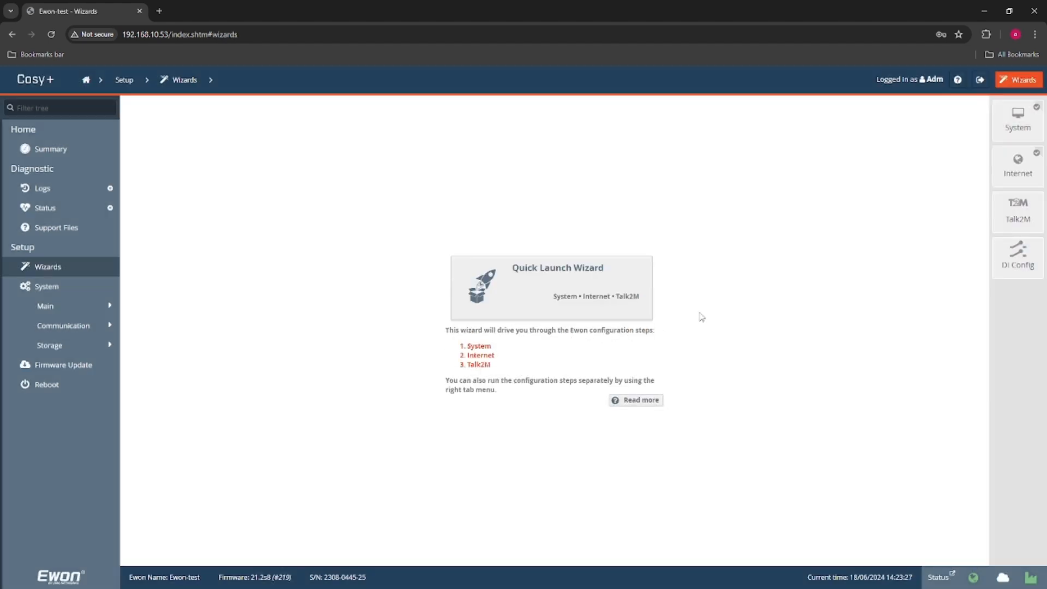
- Start the Talk2M wizard, switch to Ecatcher and copy the activation key from Demo System's Talk2M connectivity properties
click(1004, 228)
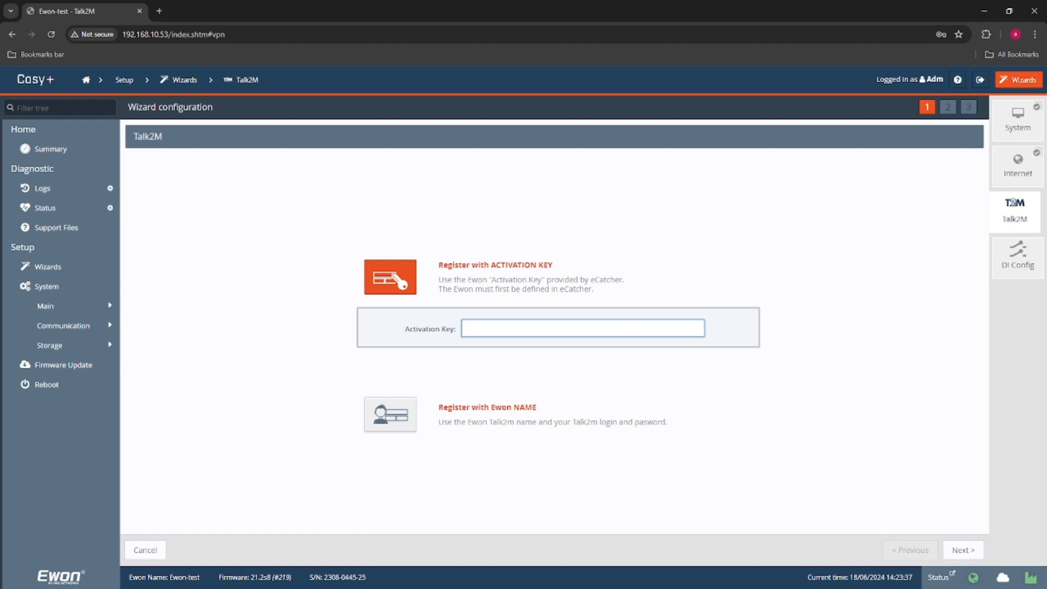
drag(0, 97, 460, 103)
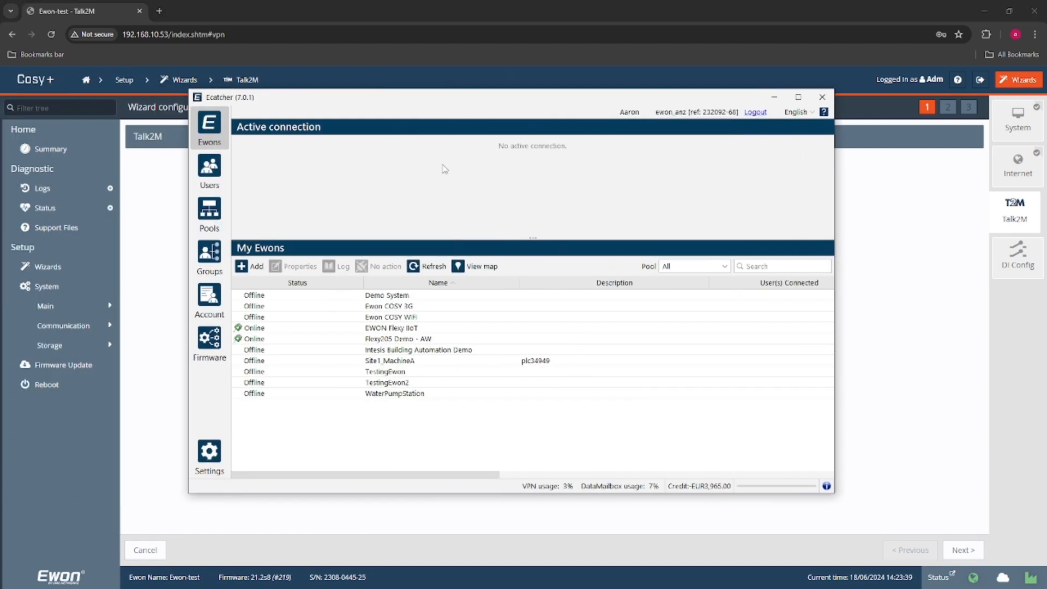
click(410, 298)
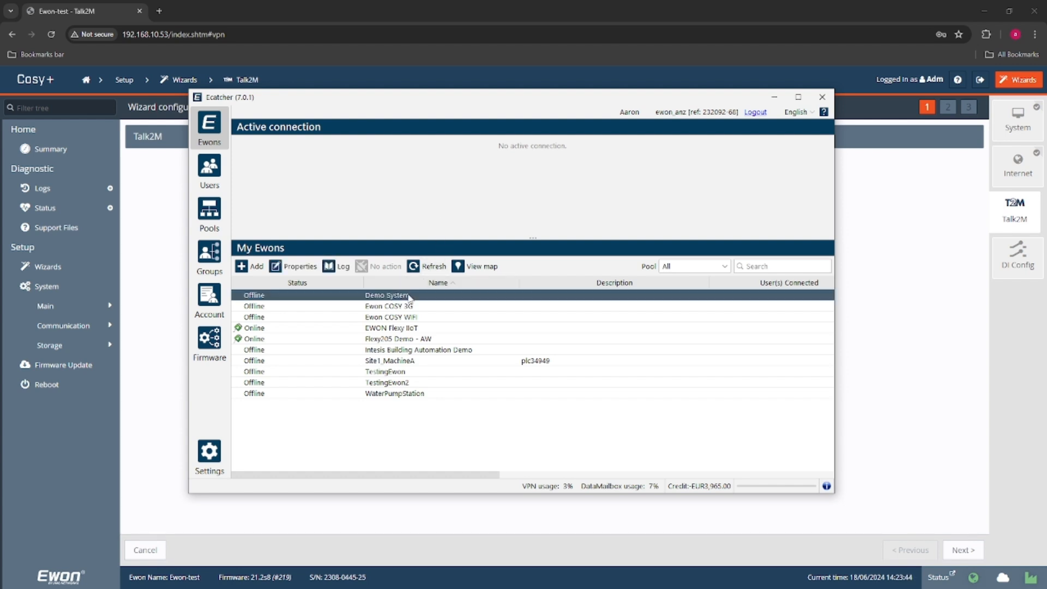
click(305, 265)
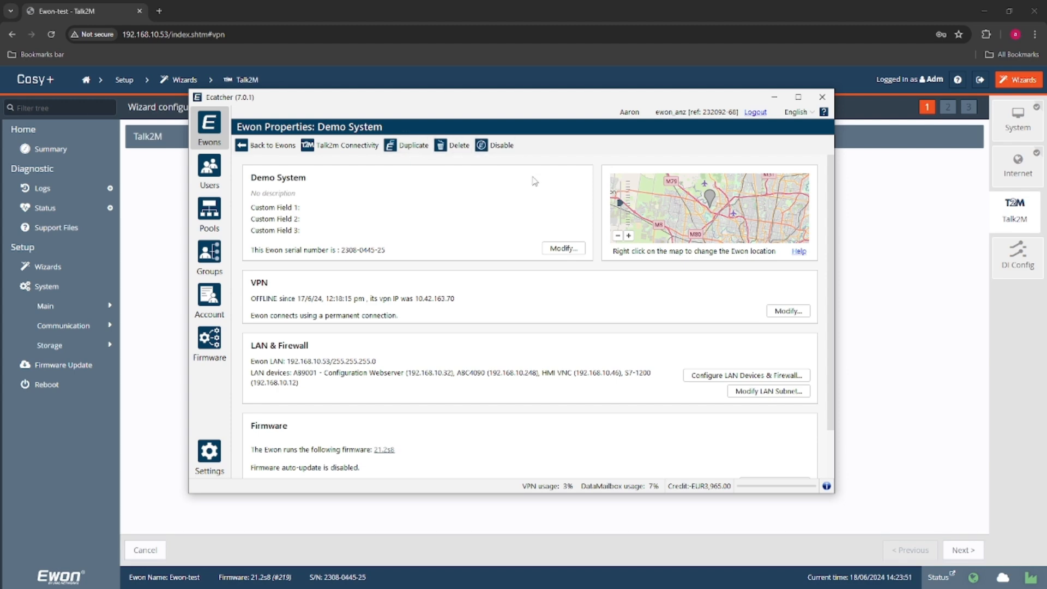
click(352, 146)
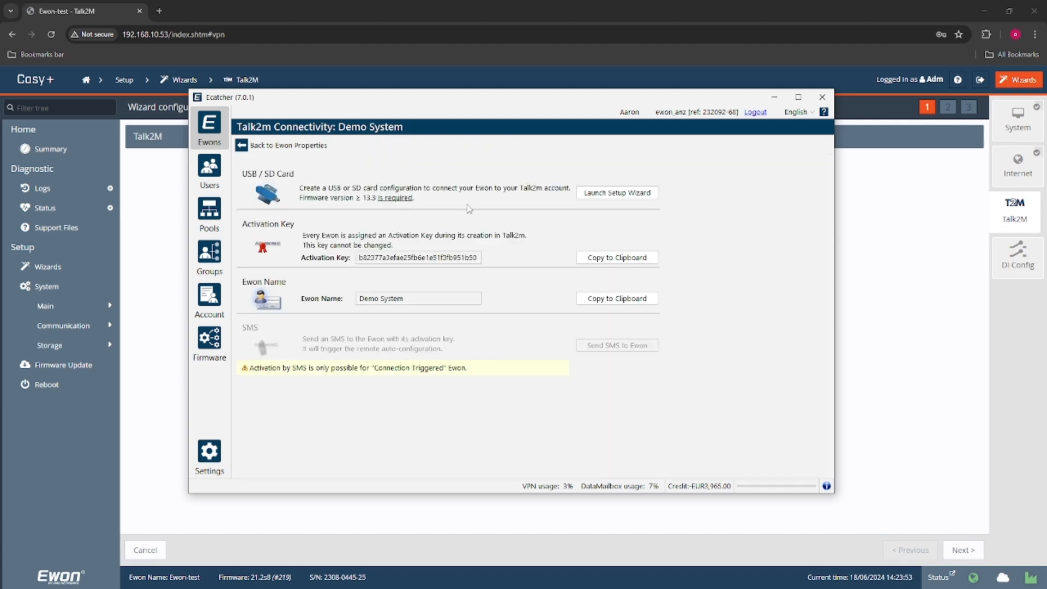
click(611, 260)
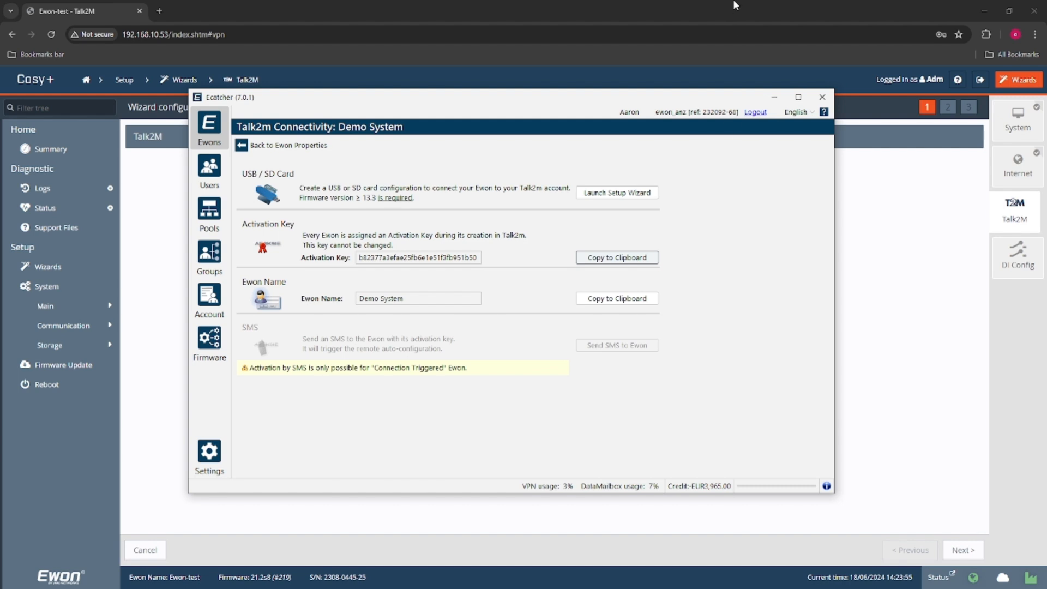
- Return to the Talk2M wizard, paste the activation key and continue to the proxy configuration
key(alt+Tab)
click(524, 329)
key(ctrl+v)
click(969, 553)
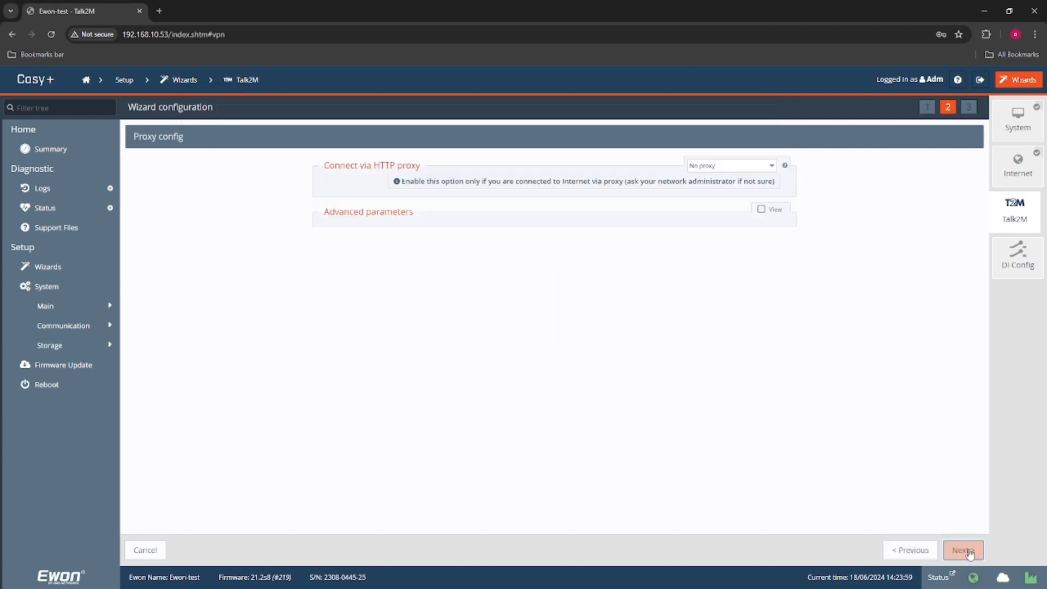
- Run the Talk2M test and configuration with no proxy and complete the wizard
click(969, 552)
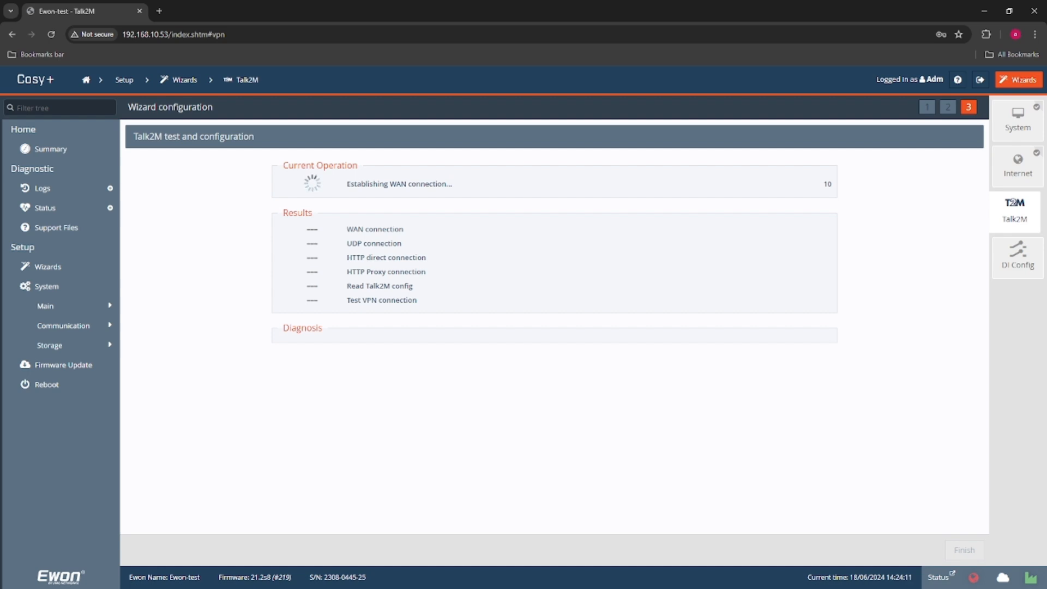
key(alt+Tab)
drag(415, 95, 0, 95)
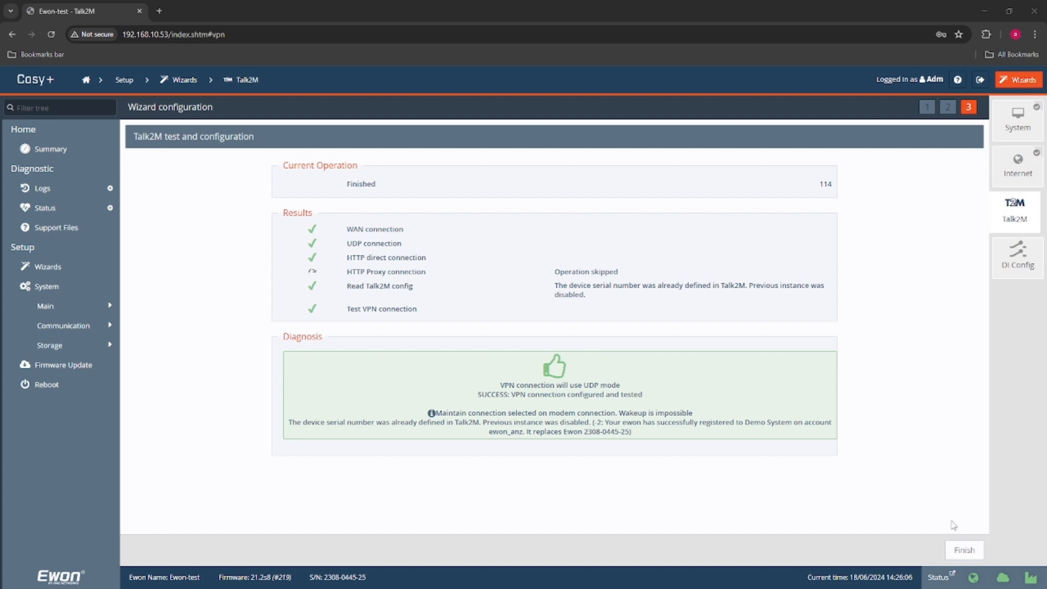
click(968, 554)
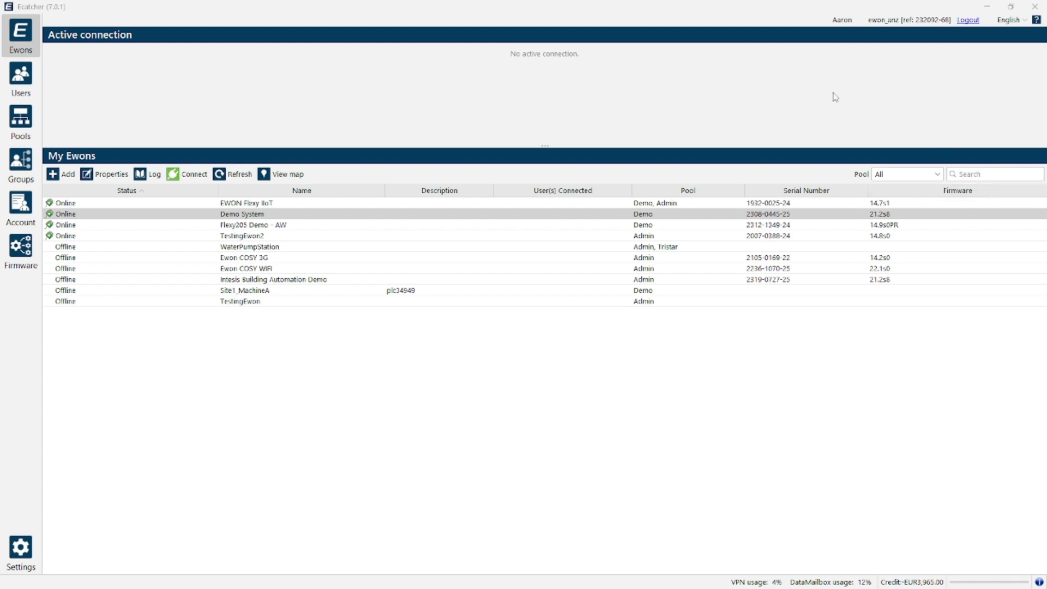
- In Ecatcher, open the properties of Demo System and its LAN devices and firewall configuration
click(527, 218)
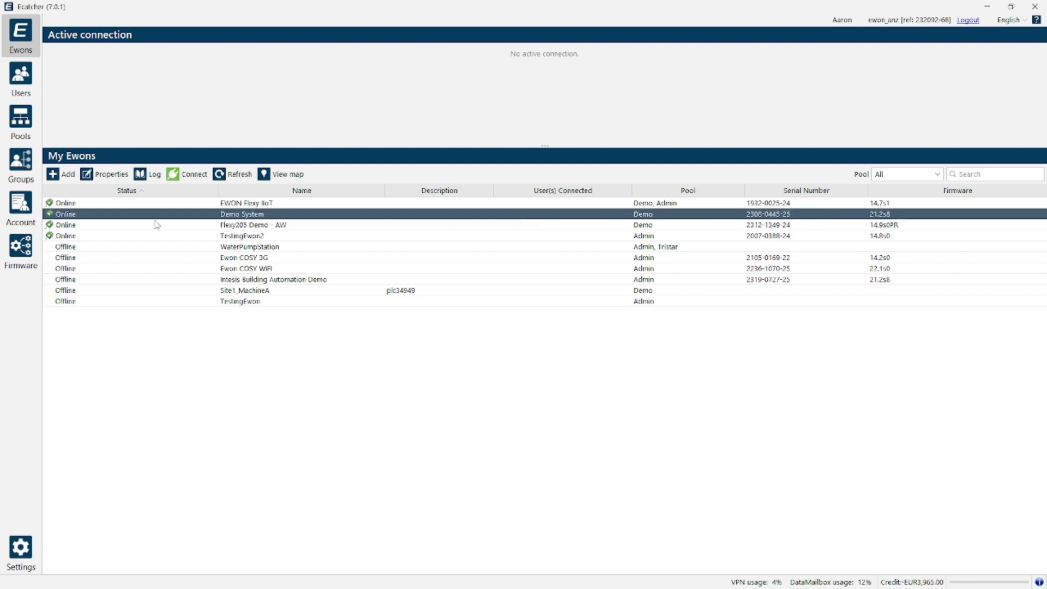
click(110, 184)
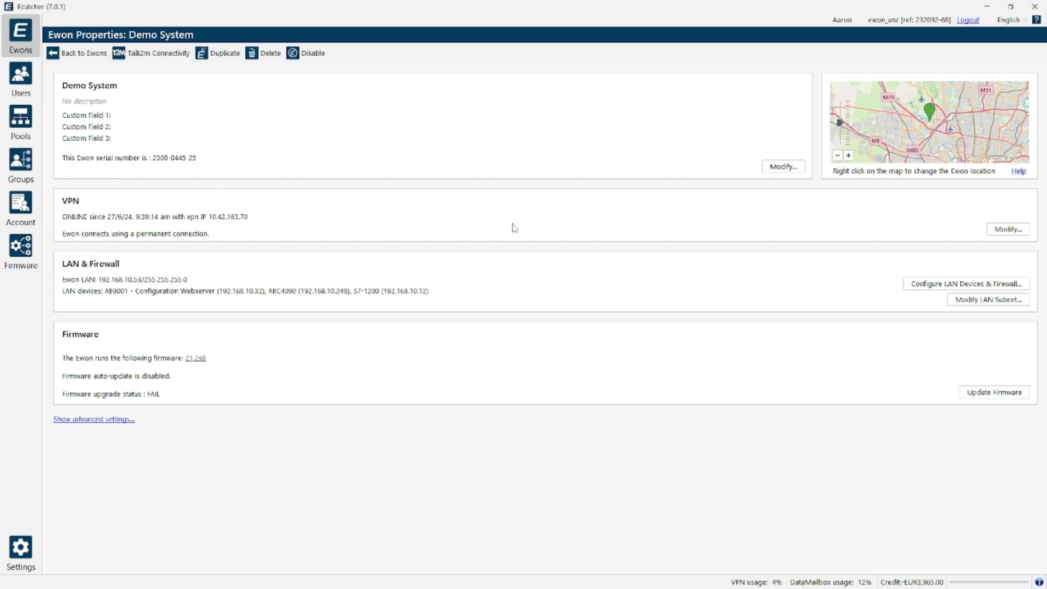
click(945, 287)
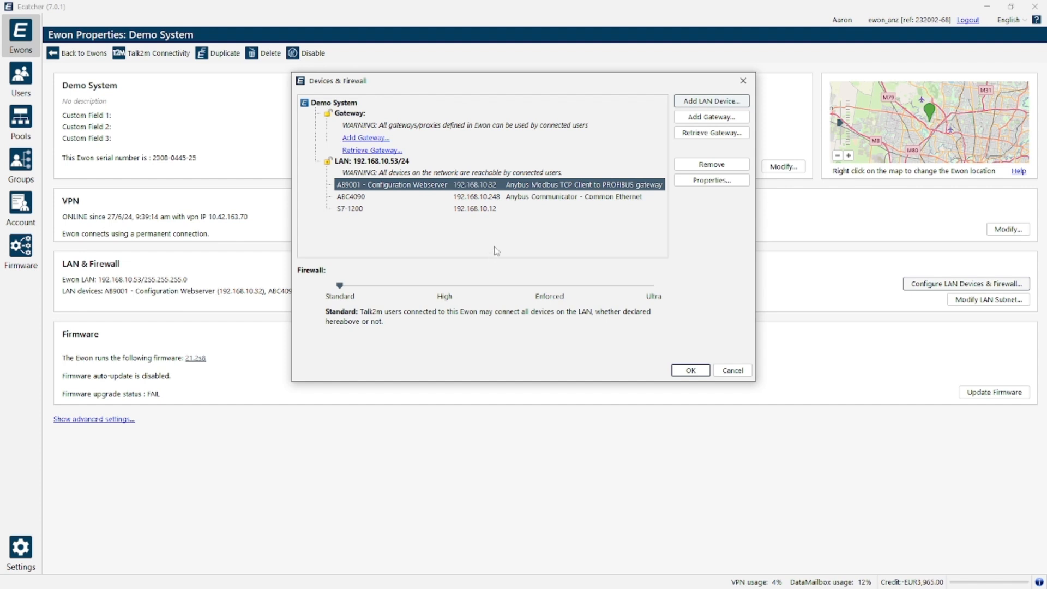
- Create a LAN device for Demo System named HMI with the IP address 192.168.10.46
click(703, 103)
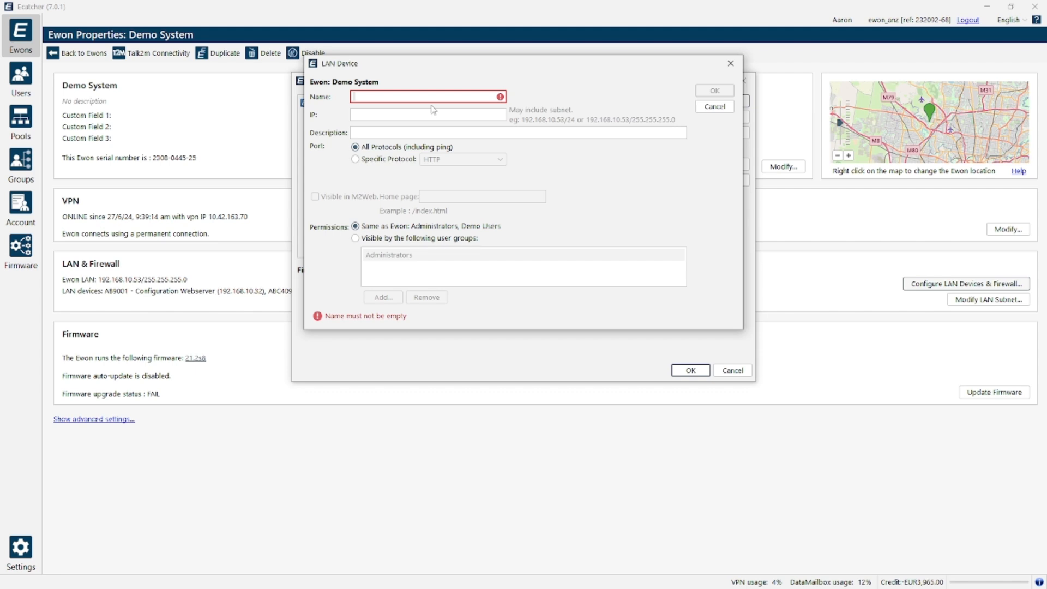
text(HMI)
click(492, 116)
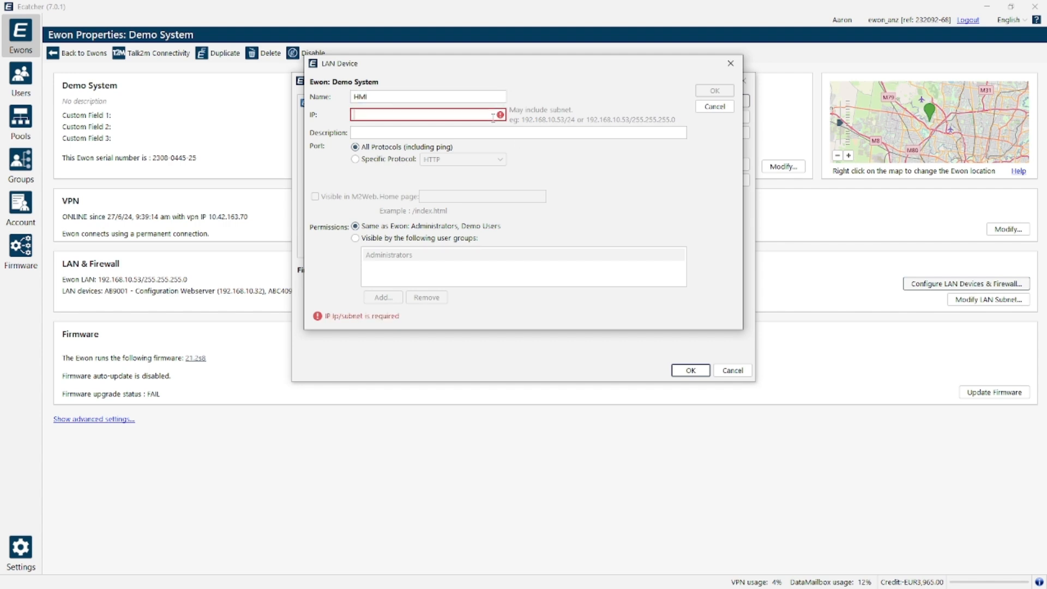
text(192.168)
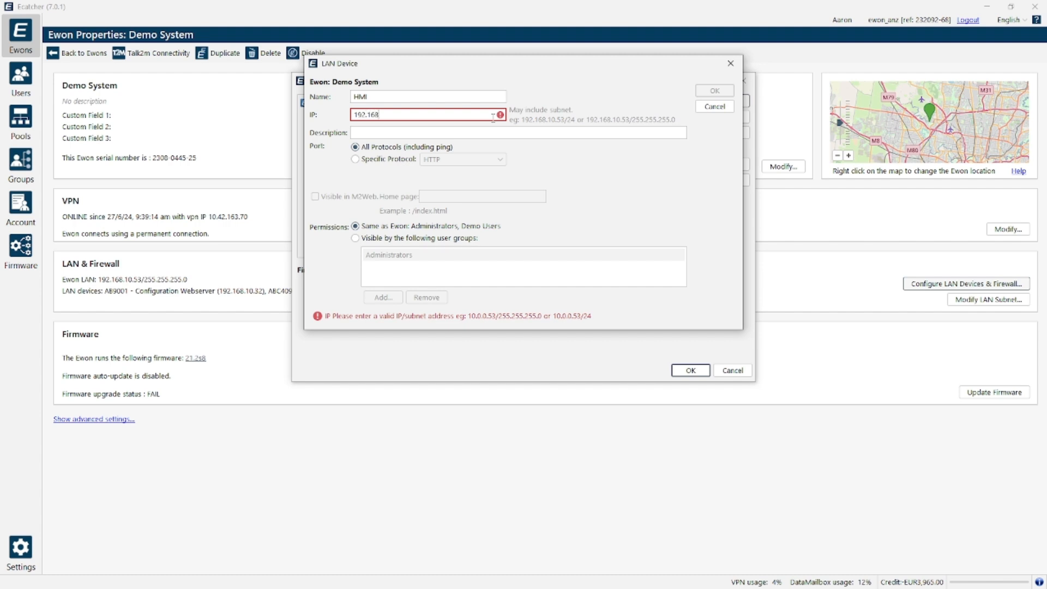
text(.10.46)
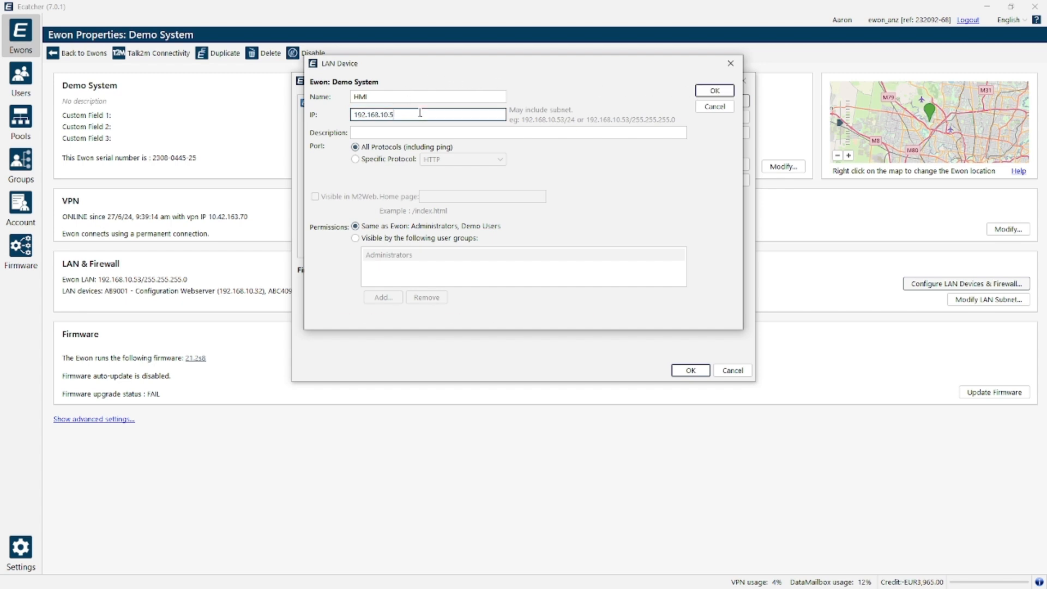
key(BackSpace)
text(46)
- Describe the HMI device as Beijer HMI and save the new entry and the LAN device configuration
click(410, 135)
text(Beije)
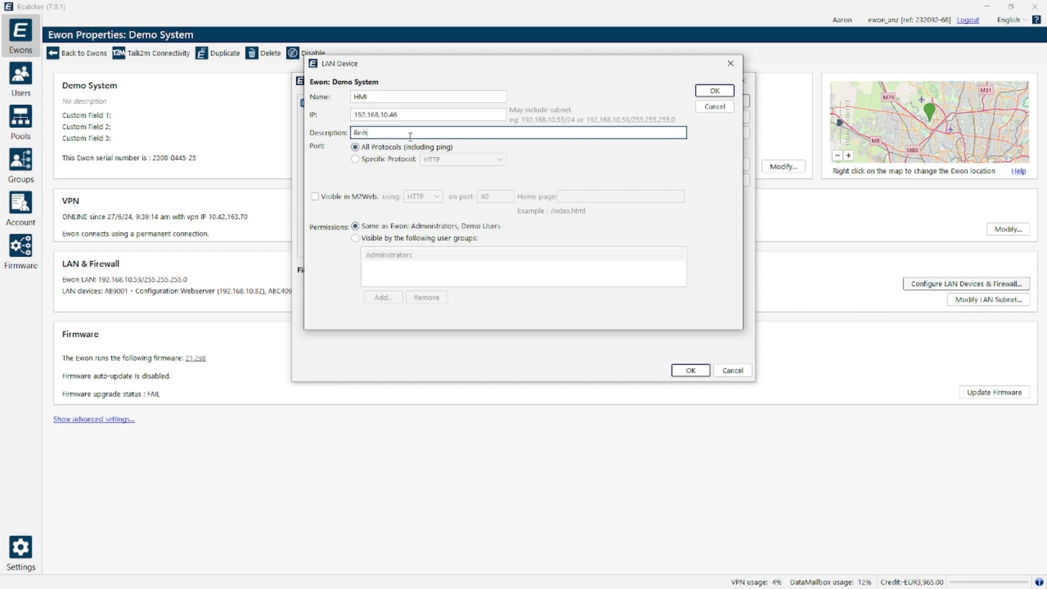
text(r HMI)
click(714, 91)
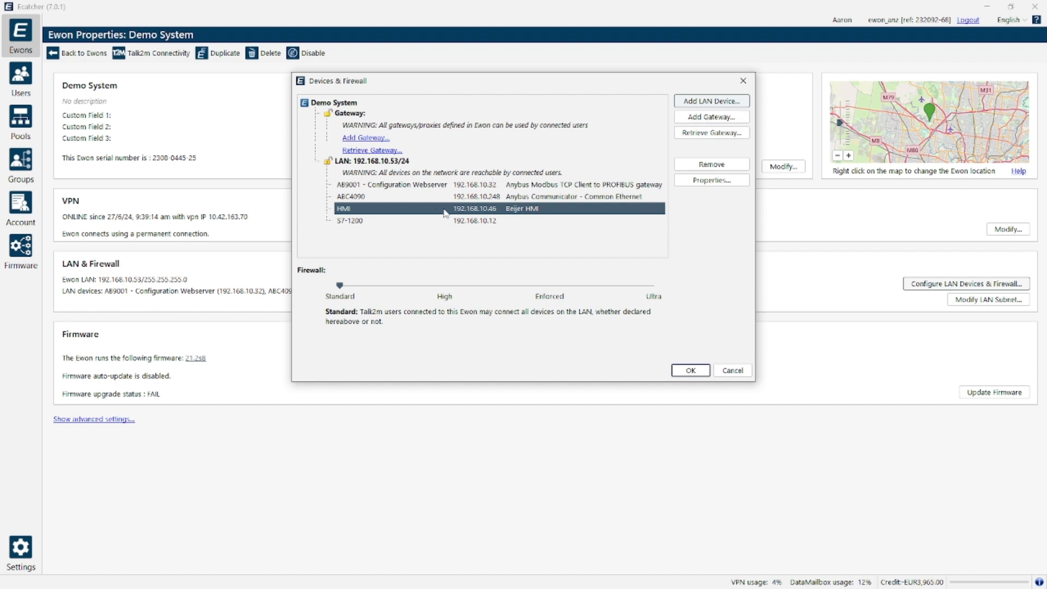
click(691, 371)
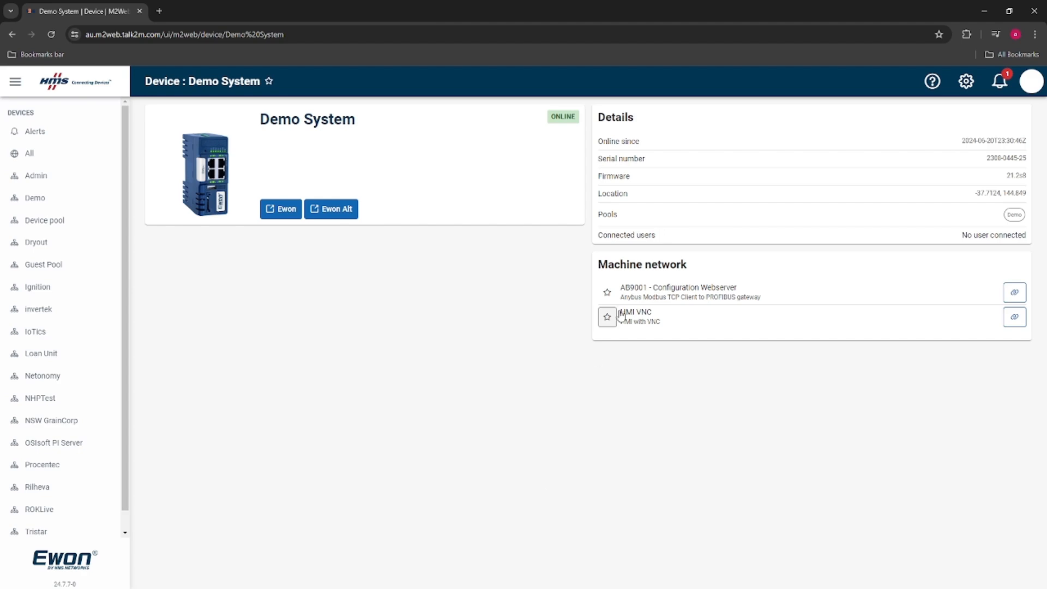
- In M2Web, open the HMI VNC connection from Demo System's machine network
click(1014, 317)
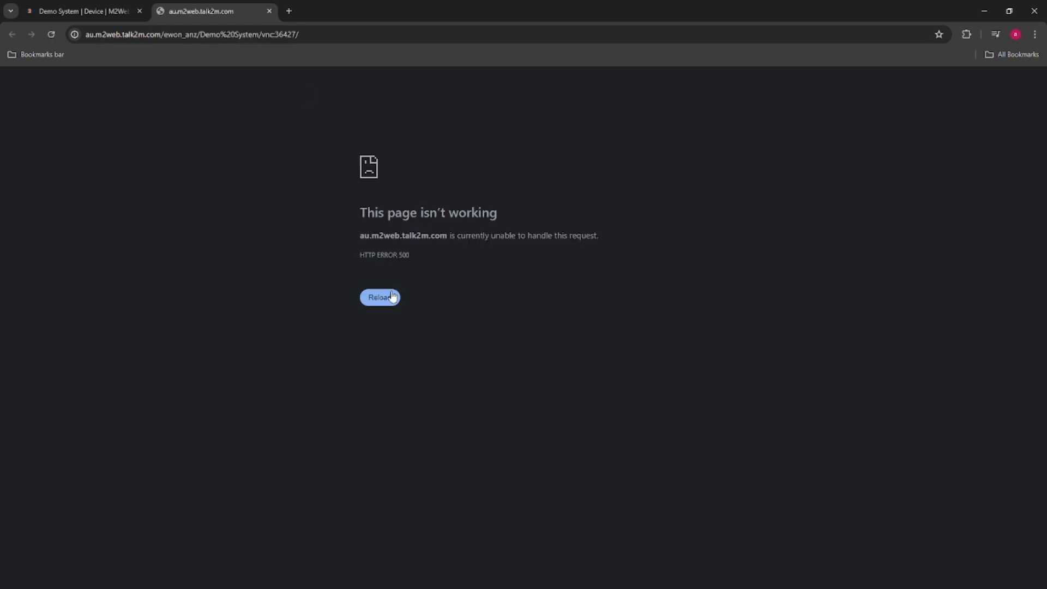
click(391, 295)
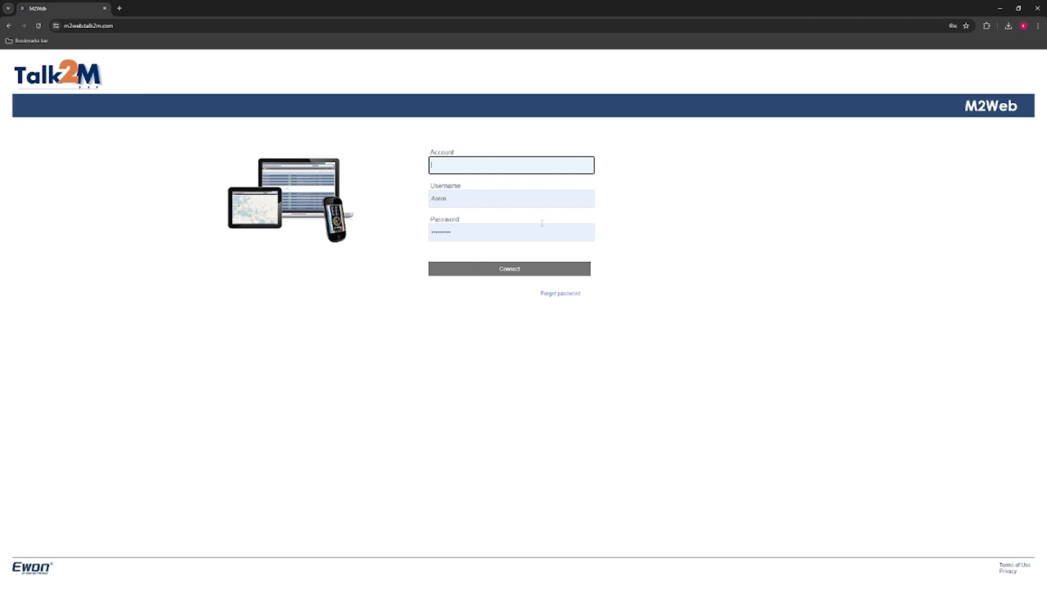
- Log in to M2Web with the saved Talk2M account name and credentials and open the Demo System device page
click(517, 166)
click(515, 183)
click(496, 267)
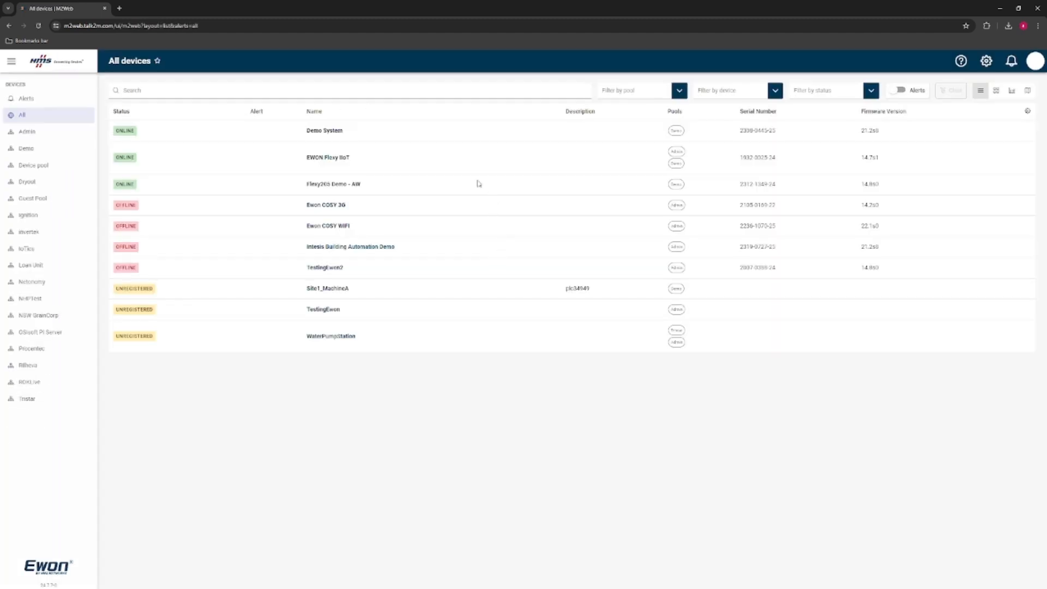
click(330, 132)
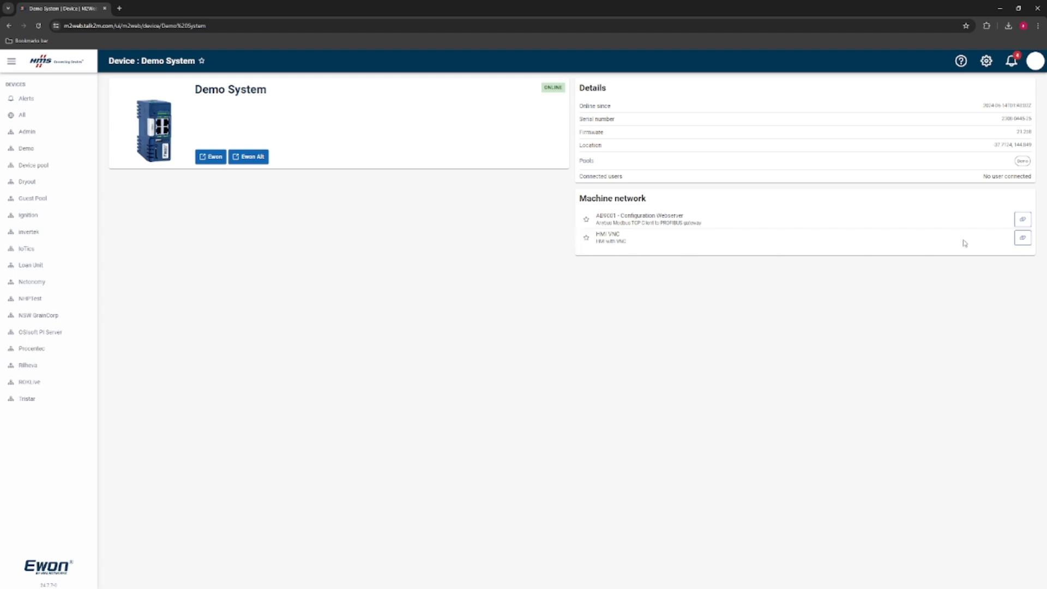
- Open the HMI VNC connection from Demo System's machine network, enter the VNC password and decline updating the saved browser password
click(1023, 238)
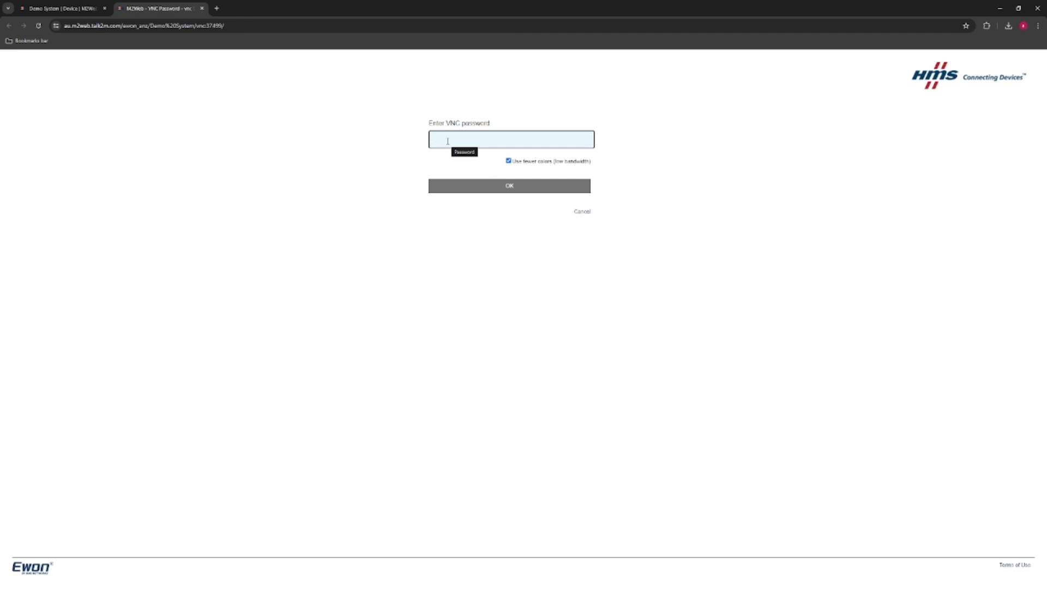
text(•)
key(Return)
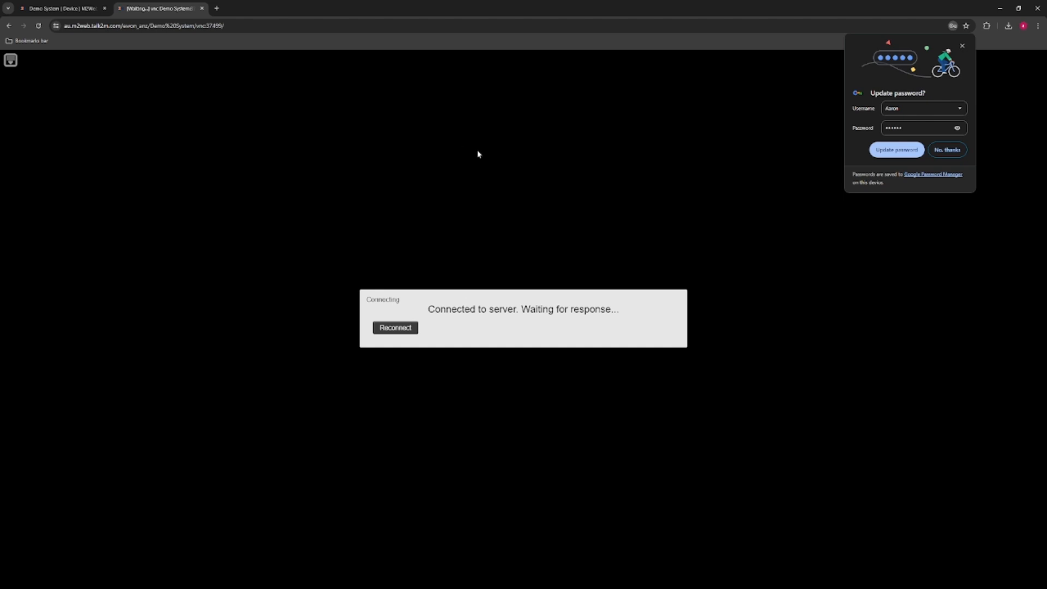
click(947, 149)
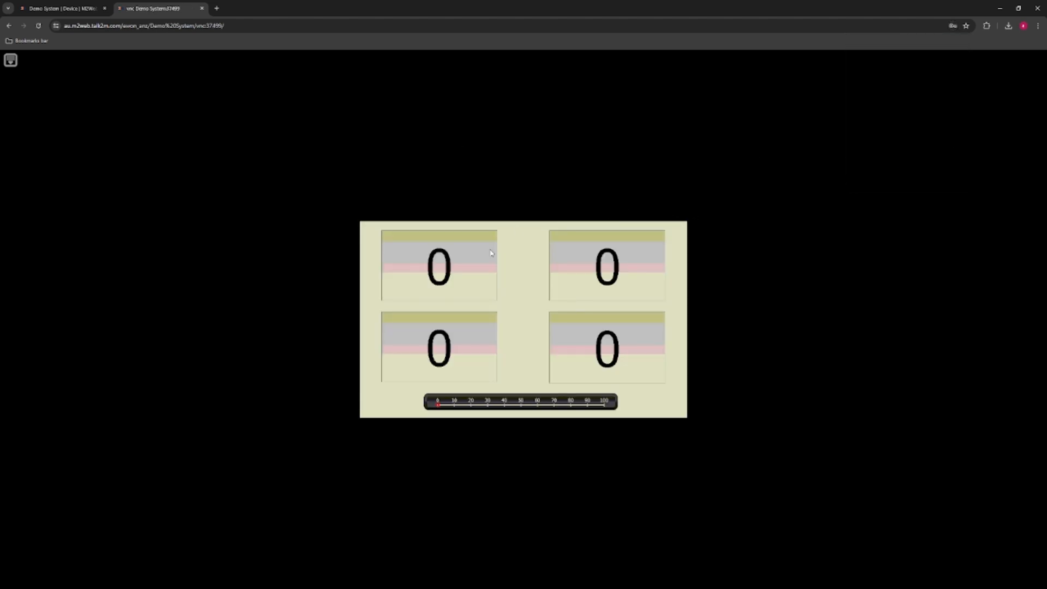
- Enter 55 in the upper-left numeric field of the remote HMI screen
click(453, 285)
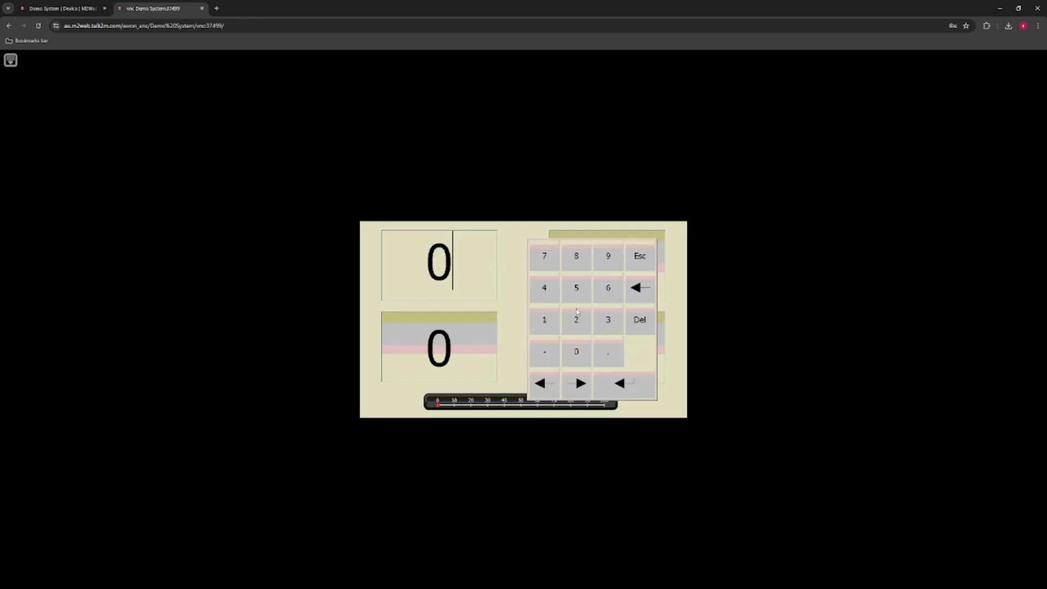
double_click(581, 297)
click(629, 389)
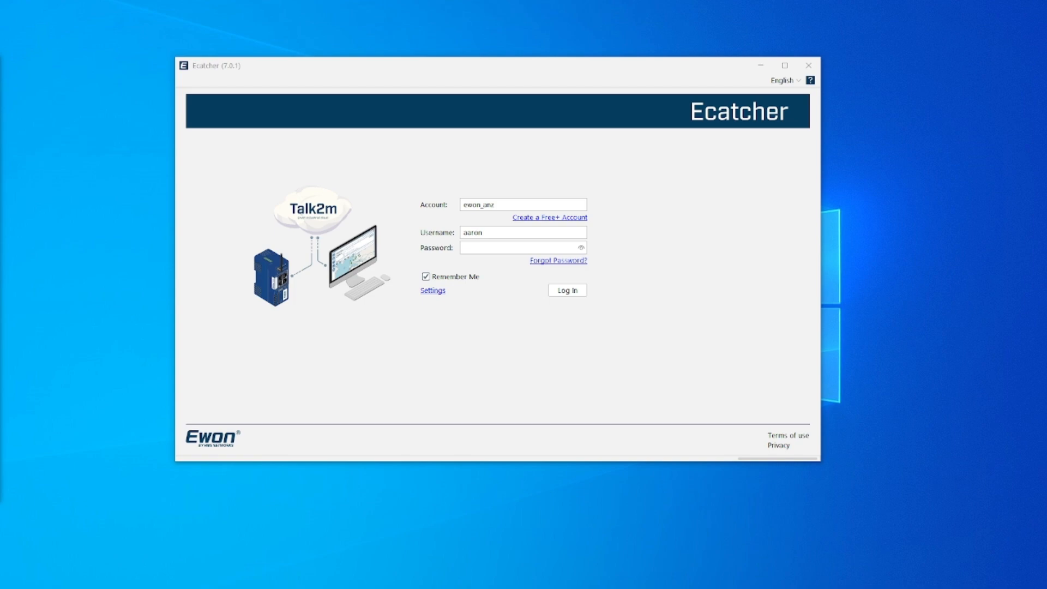
- In Ecatcher, set the connection type to UDP in the Connection & Proxy Settings and return to the login page
click(376, 334)
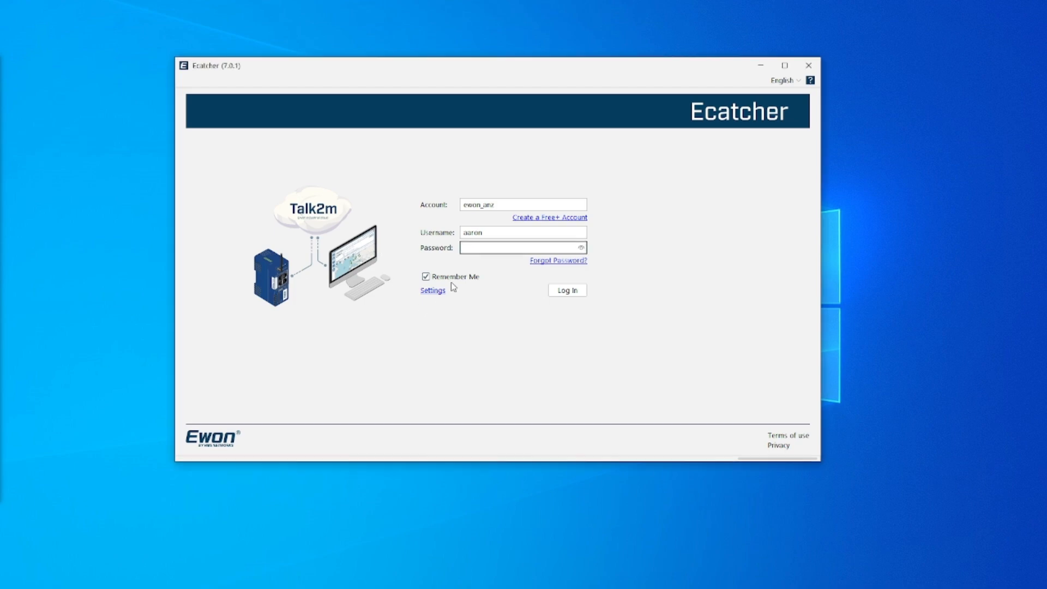
click(432, 293)
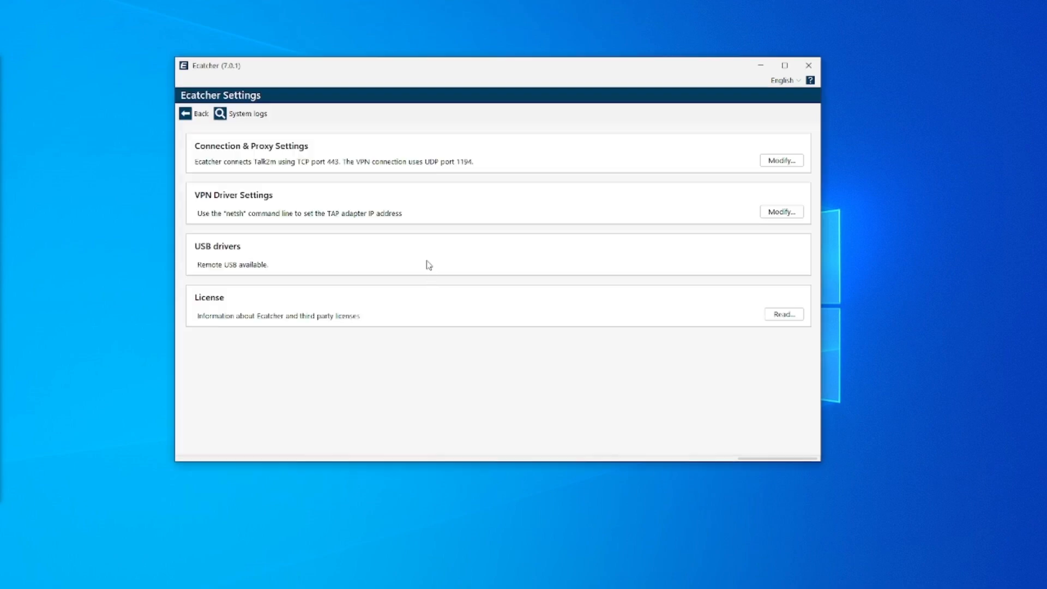
click(786, 160)
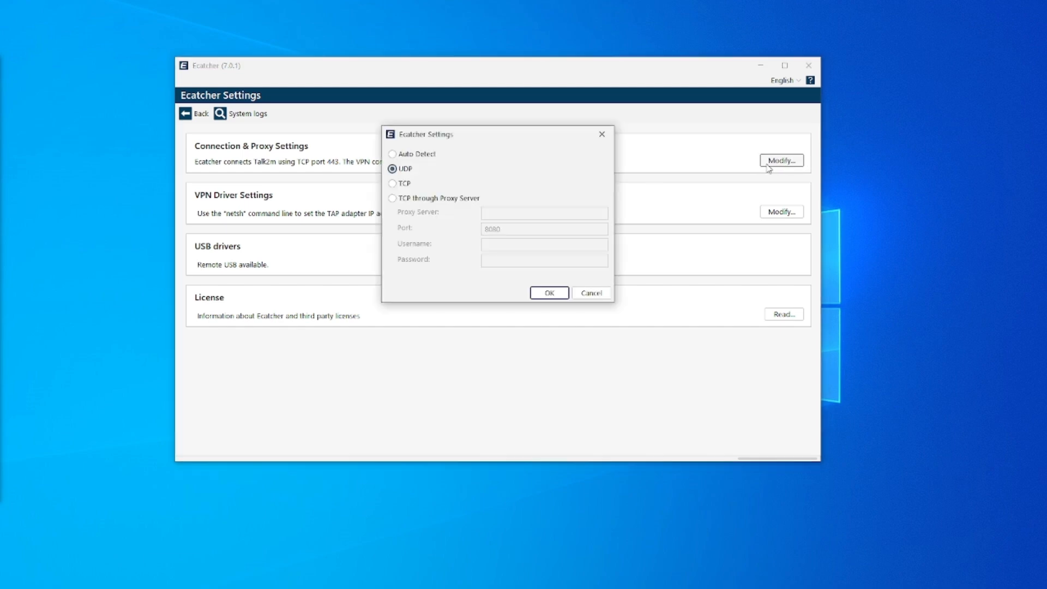
click(419, 157)
click(409, 172)
click(548, 294)
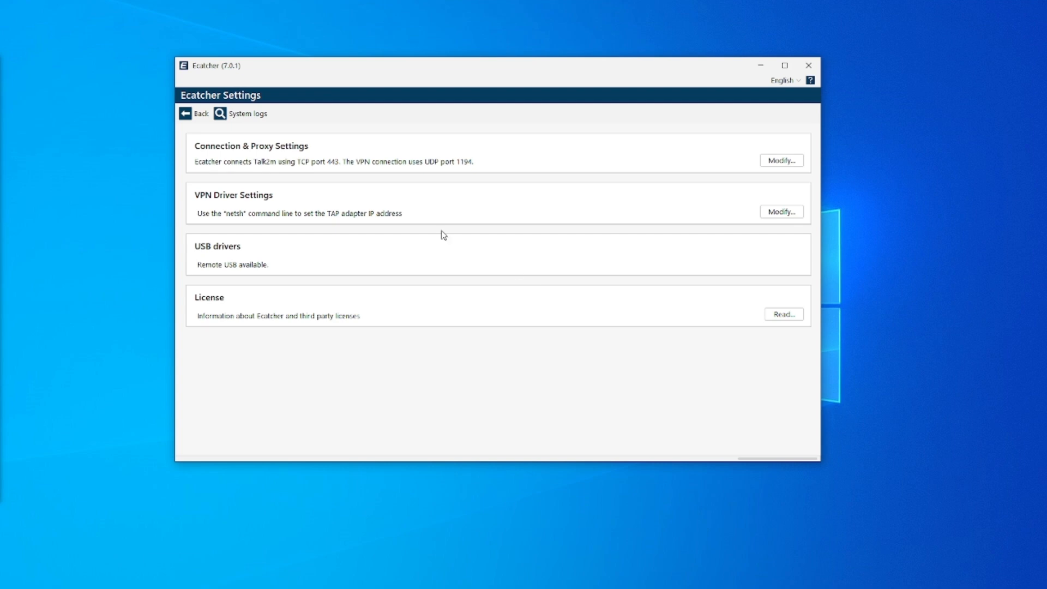
click(198, 113)
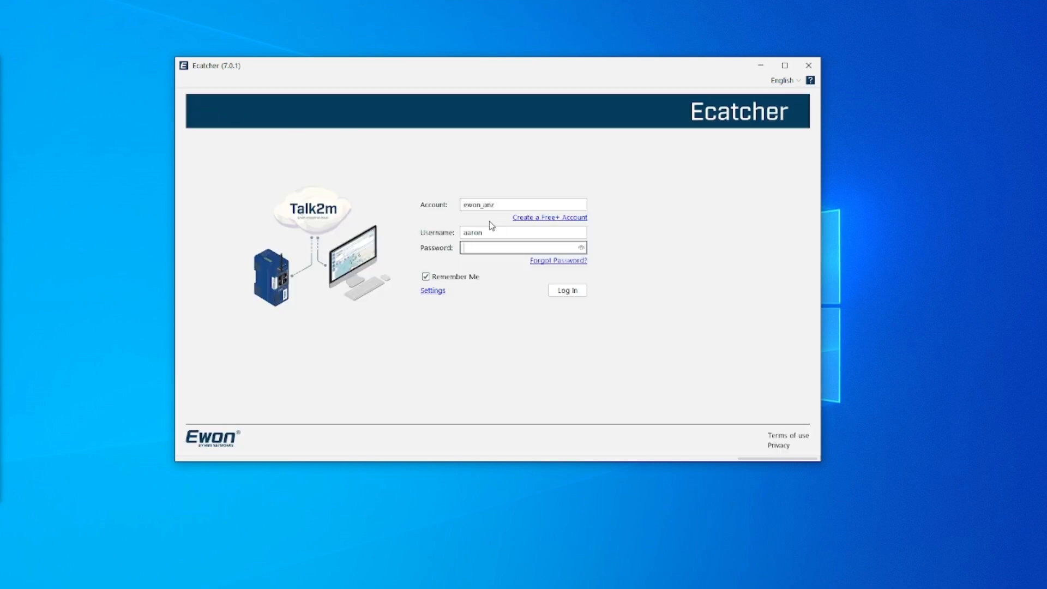